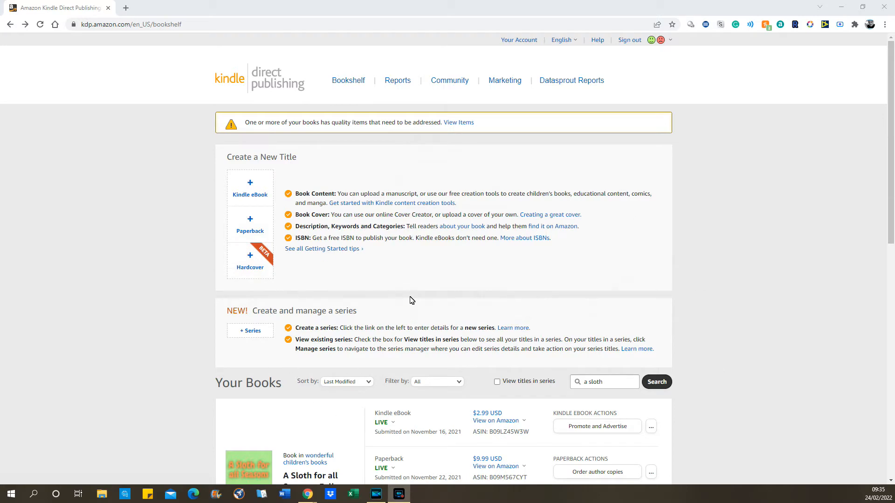
Check the 'a sloth' bookshelf entry, then open its Paperback Details form.
{"action": "scroll", "coordinate": [410, 300], "scroll_direction": "down", "scroll_amount": 1}
{"action": "scroll", "coordinate": [535, 283], "scroll_direction": "down", "scroll_amount": 1}
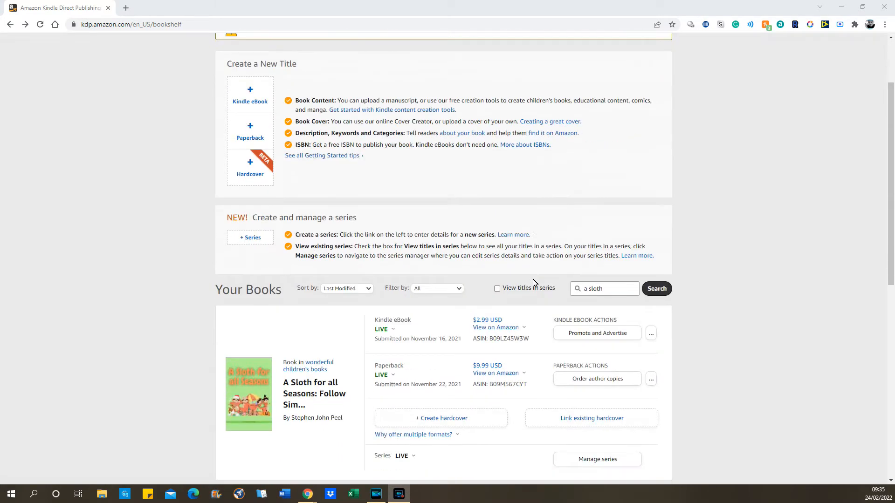
{"action": "scroll", "coordinate": [469, 298], "scroll_direction": "up", "scroll_amount": 2}
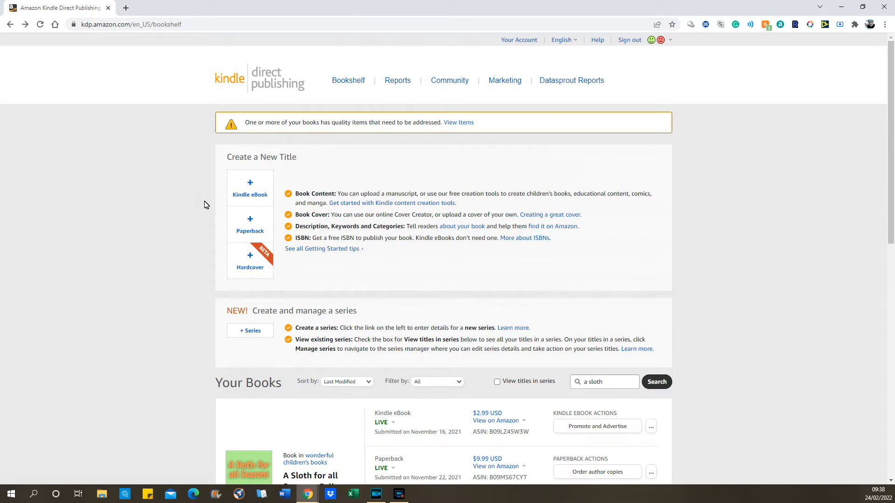
{"action": "left_click", "coordinate": [261, 232]}
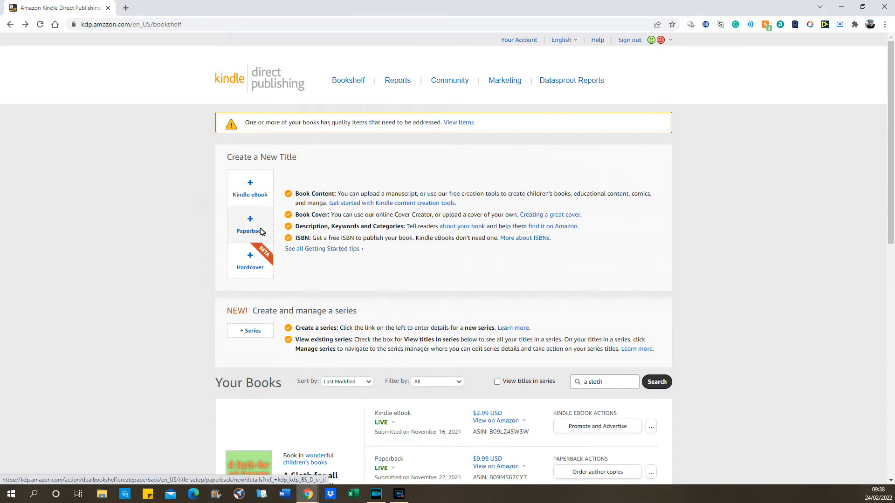
{"action": "scroll", "coordinate": [734, 246], "scroll_direction": "down", "scroll_amount": 1}
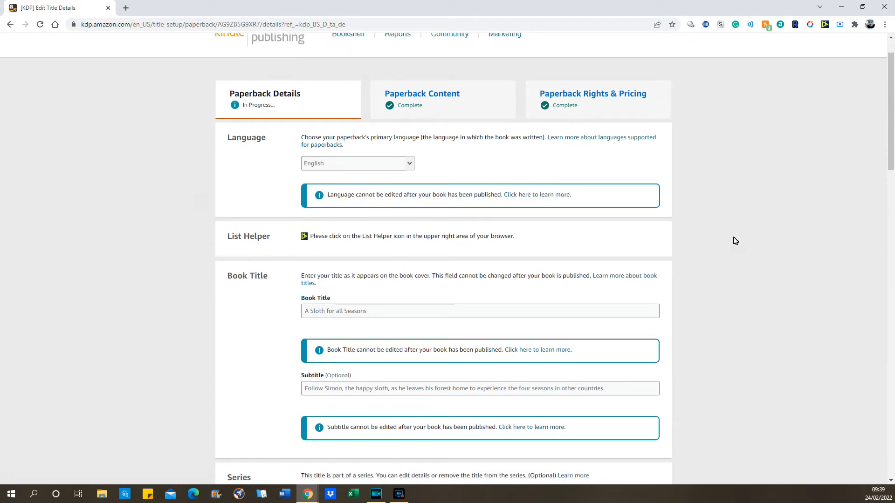
{"action": "scroll", "coordinate": [177, 178], "scroll_direction": "down", "scroll_amount": 2}
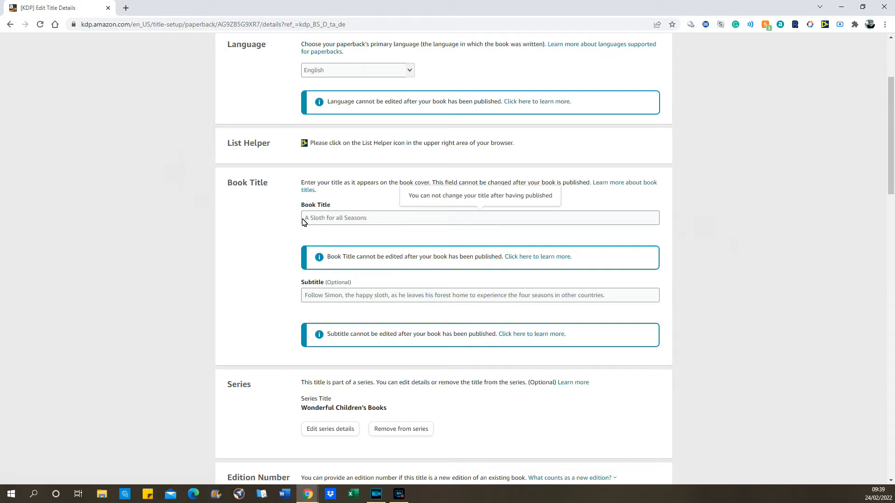
{"action": "scroll", "coordinate": [357, 75], "scroll_direction": "up", "scroll_amount": 1}
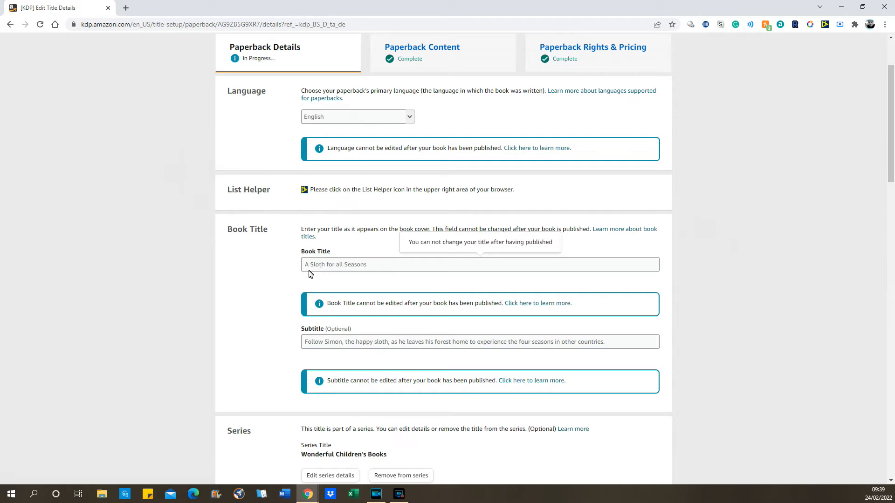
{"action": "left_click", "coordinate": [245, 279]}
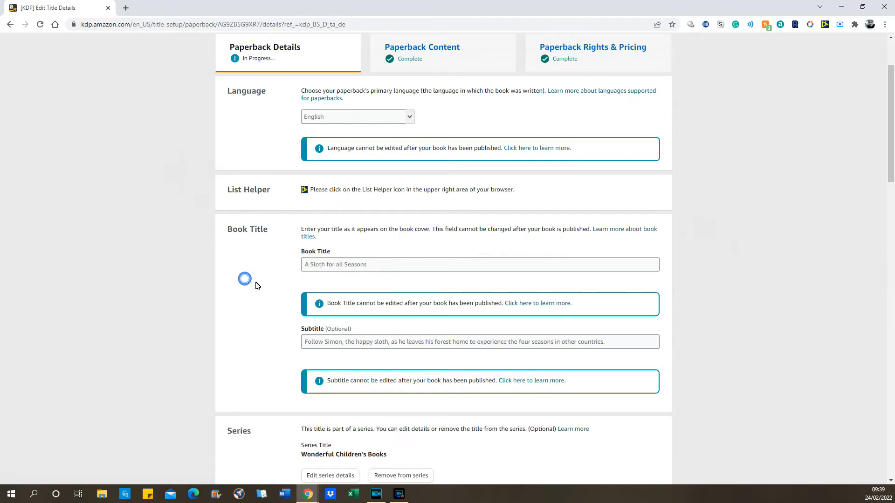
{"action": "scroll", "coordinate": [264, 284], "scroll_direction": "down", "scroll_amount": 1}
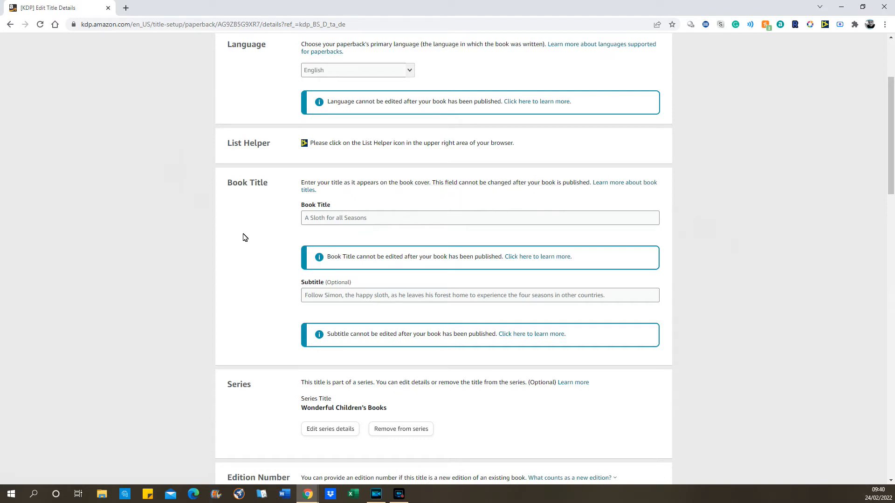
{"action": "scroll", "coordinate": [243, 238], "scroll_direction": "down", "scroll_amount": 1}
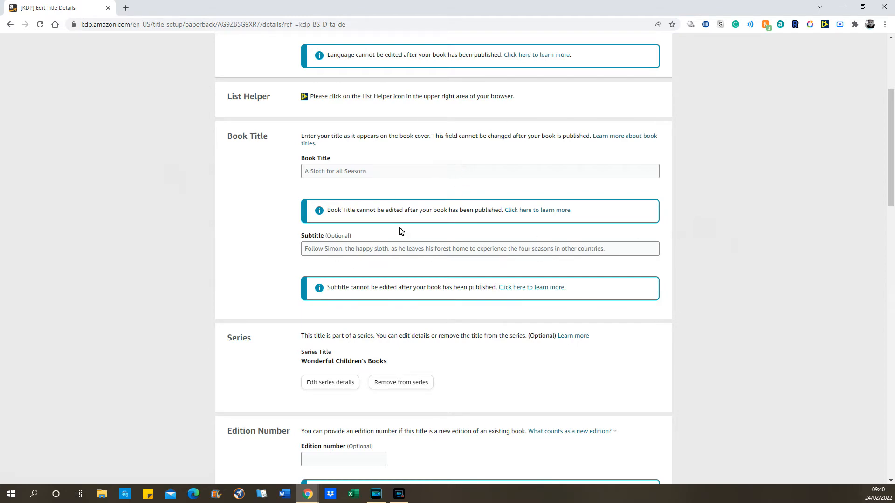
{"action": "scroll", "coordinate": [262, 236], "scroll_direction": "down", "scroll_amount": 4}
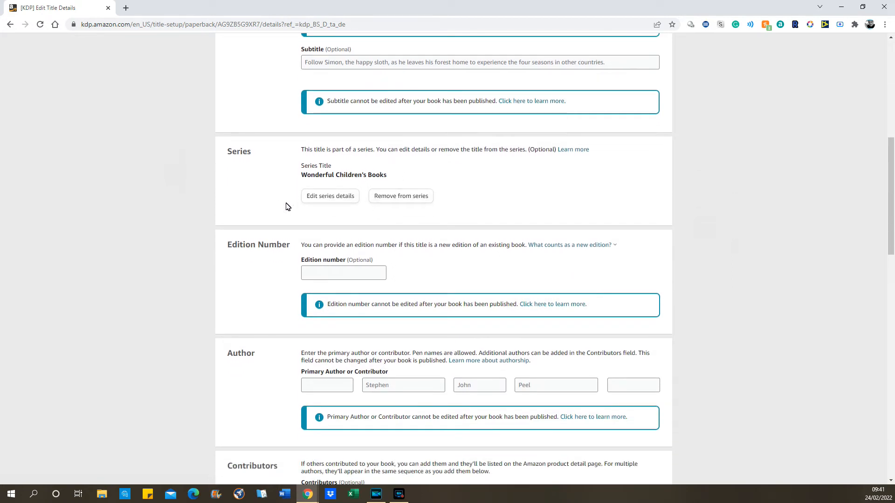
{"action": "scroll", "coordinate": [229, 275], "scroll_direction": "down", "scroll_amount": 1}
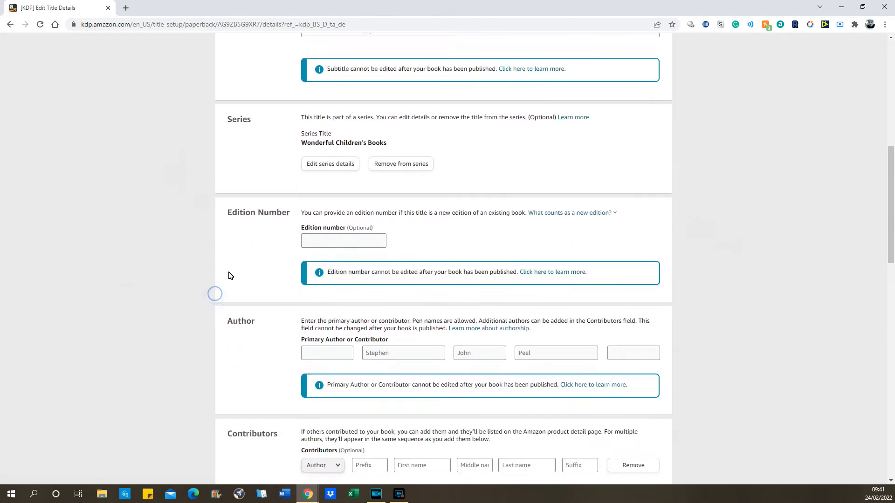
{"action": "scroll", "coordinate": [228, 275], "scroll_direction": "down", "scroll_amount": 1}
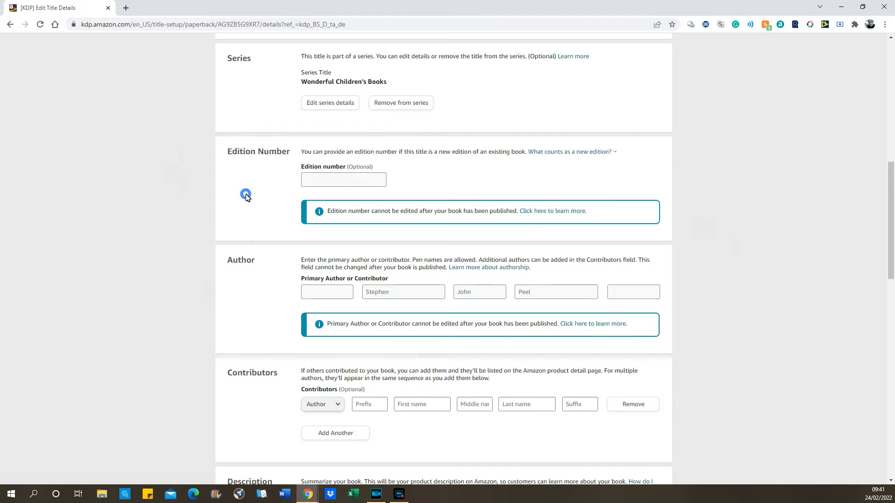
{"action": "scroll", "coordinate": [246, 197], "scroll_direction": "down", "scroll_amount": 1}
{"action": "scroll", "coordinate": [246, 198], "scroll_direction": "down", "scroll_amount": 2}
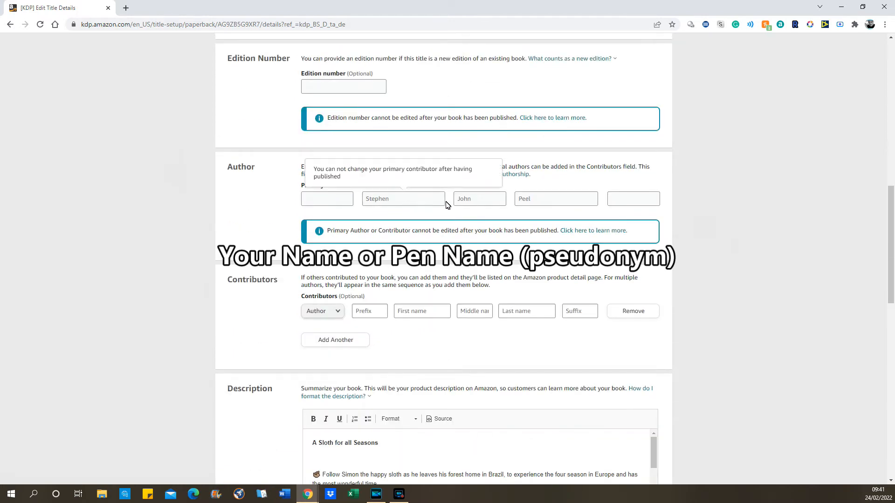
{"action": "scroll", "coordinate": [210, 238], "scroll_direction": "down", "scroll_amount": 3}
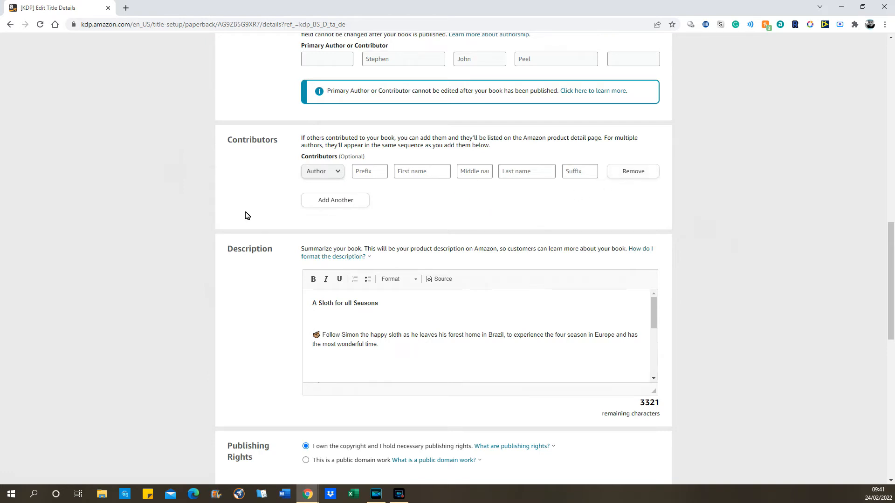
{"action": "left_click", "coordinate": [489, 207]}
{"action": "scroll", "coordinate": [248, 212], "scroll_direction": "down", "scroll_amount": 3}
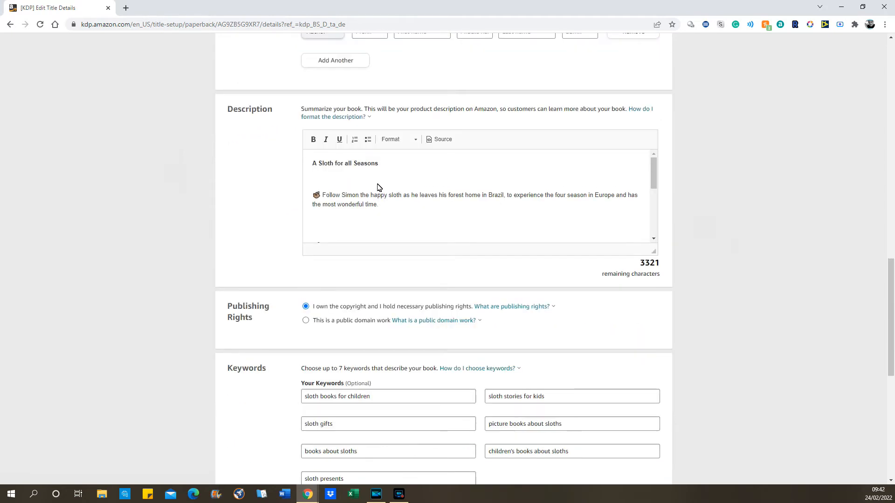
{"action": "left_click", "coordinate": [440, 139]}
{"action": "scroll", "coordinate": [394, 187], "scroll_direction": "down", "scroll_amount": 2}
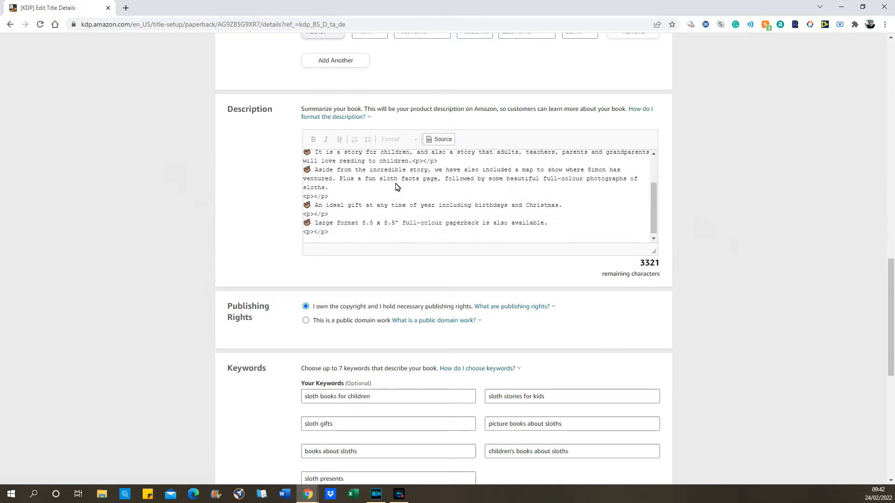
{"action": "scroll", "coordinate": [393, 192], "scroll_direction": "up", "scroll_amount": 2}
{"action": "scroll", "coordinate": [393, 192], "scroll_direction": "up", "scroll_amount": 1}
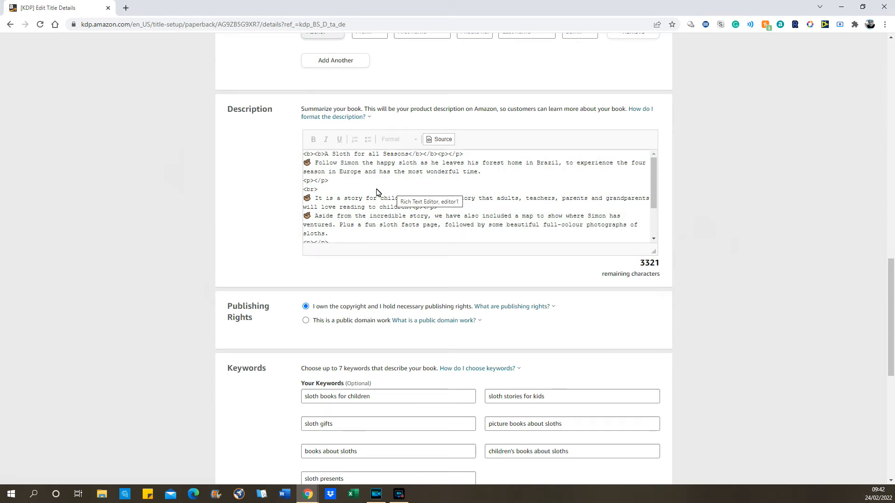
{"action": "scroll", "coordinate": [376, 192], "scroll_direction": "down", "scroll_amount": 1}
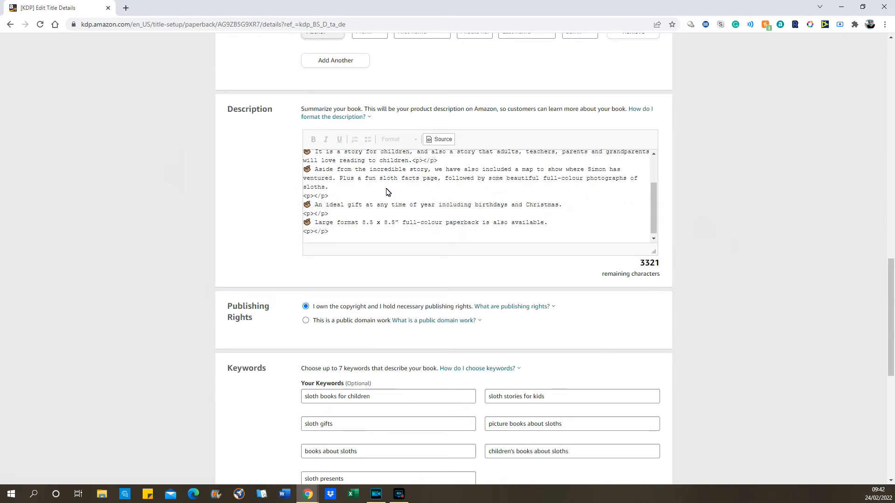
{"action": "scroll", "coordinate": [386, 192], "scroll_direction": "up", "scroll_amount": 2}
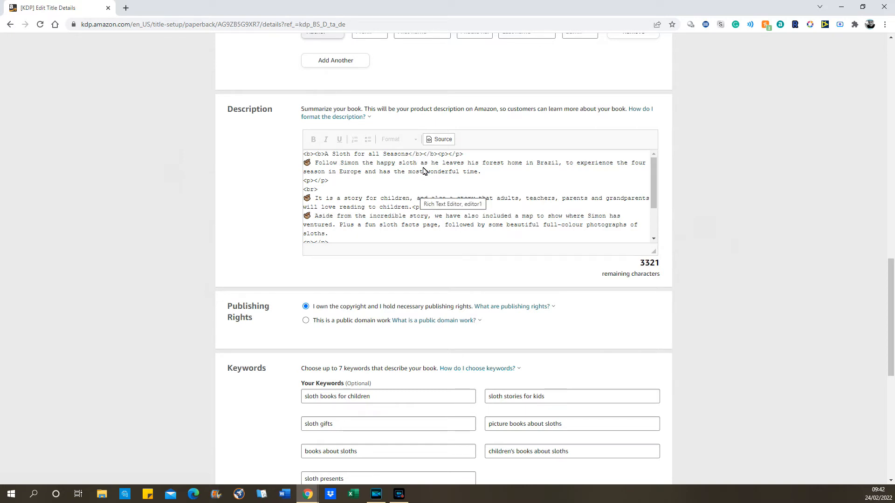
{"action": "left_click", "coordinate": [442, 139]}
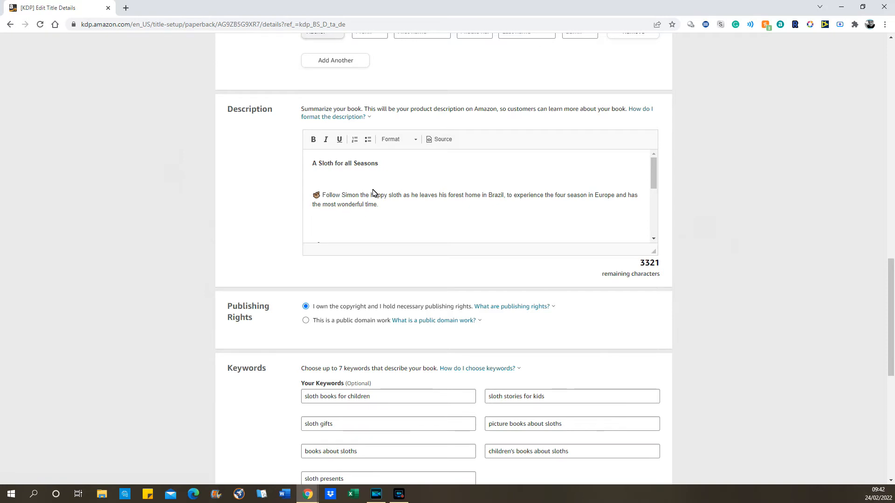
{"action": "scroll", "coordinate": [377, 182], "scroll_direction": "down", "scroll_amount": 5}
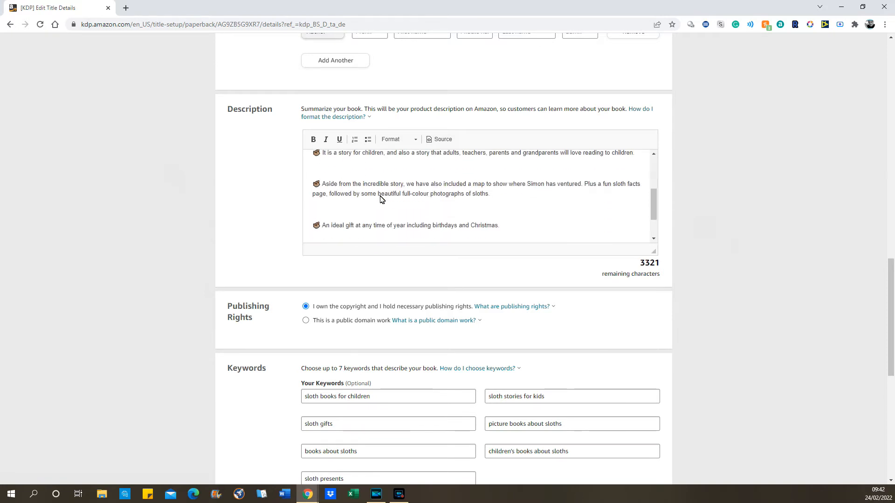
{"action": "scroll", "coordinate": [381, 199], "scroll_direction": "down", "scroll_amount": 2}
{"action": "scroll", "coordinate": [386, 147], "scroll_direction": "up", "scroll_amount": 1}
{"action": "scroll", "coordinate": [385, 148], "scroll_direction": "up", "scroll_amount": 5}
{"action": "scroll", "coordinate": [269, 184], "scroll_direction": "up", "scroll_amount": 1}
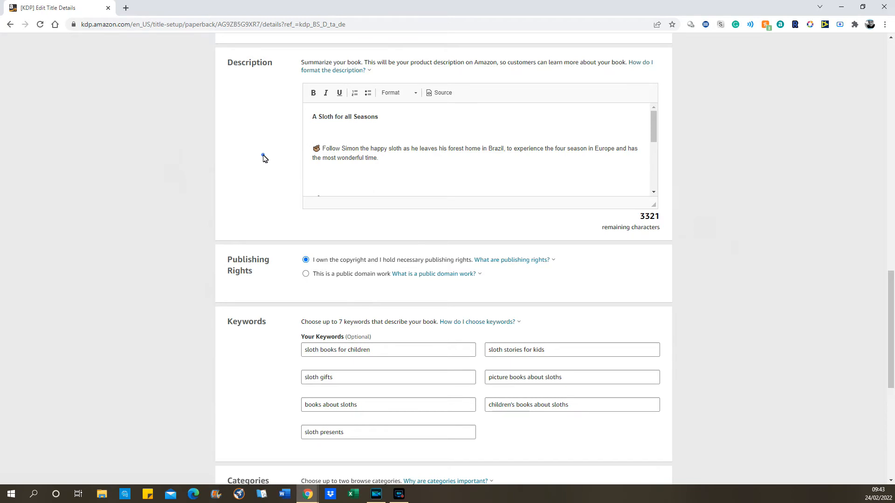
{"action": "scroll", "coordinate": [260, 173], "scroll_direction": "down", "scroll_amount": 1}
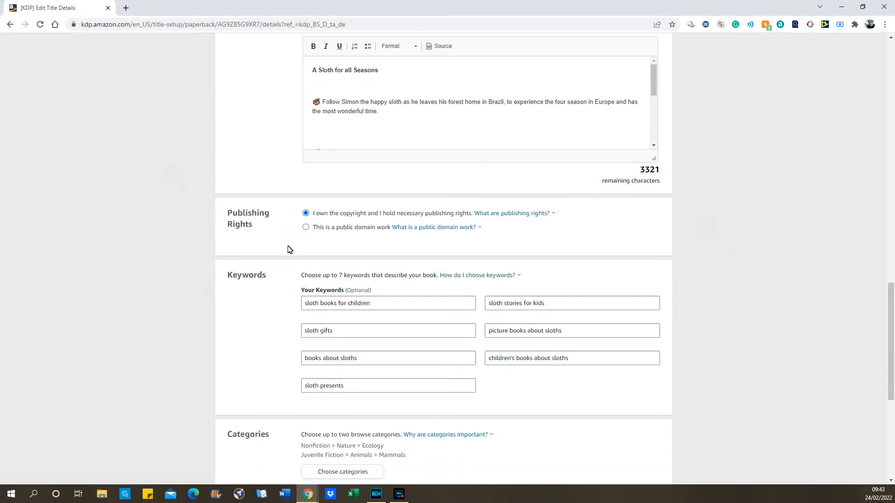
{"action": "scroll", "coordinate": [274, 241], "scroll_direction": "down", "scroll_amount": 2}
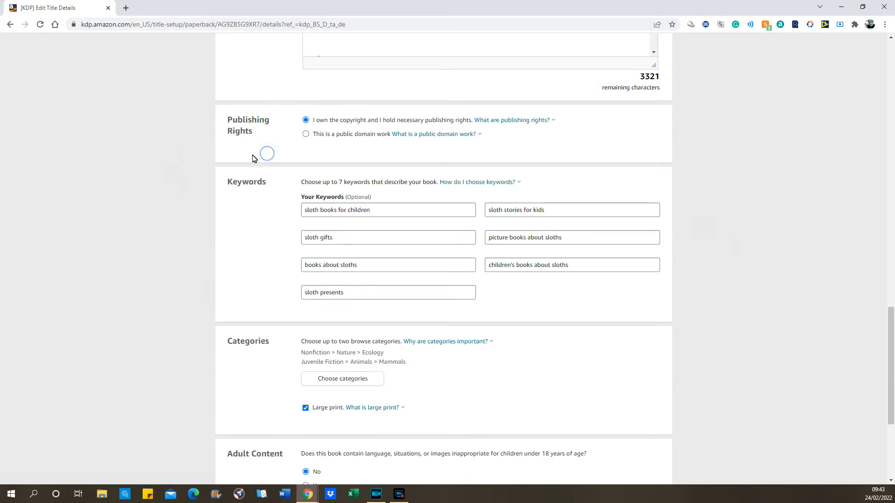
{"action": "scroll", "coordinate": [247, 166], "scroll_direction": "down", "scroll_amount": 1}
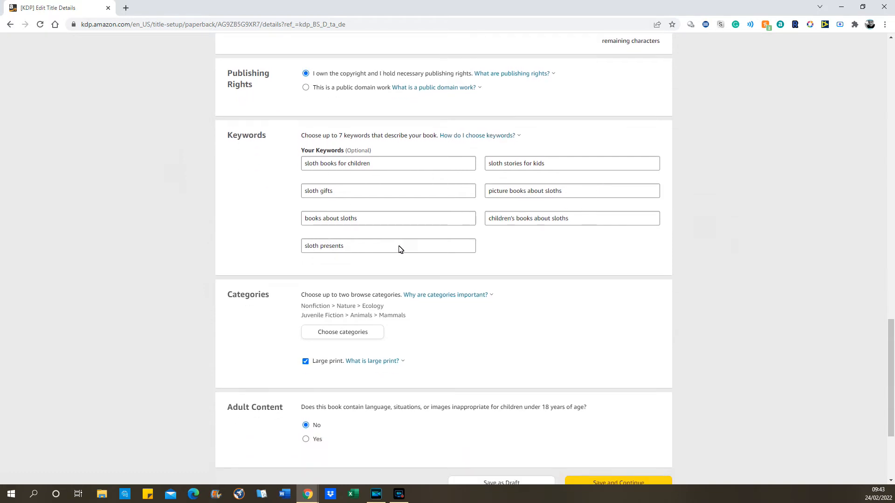
{"action": "left_click", "coordinate": [347, 247]}
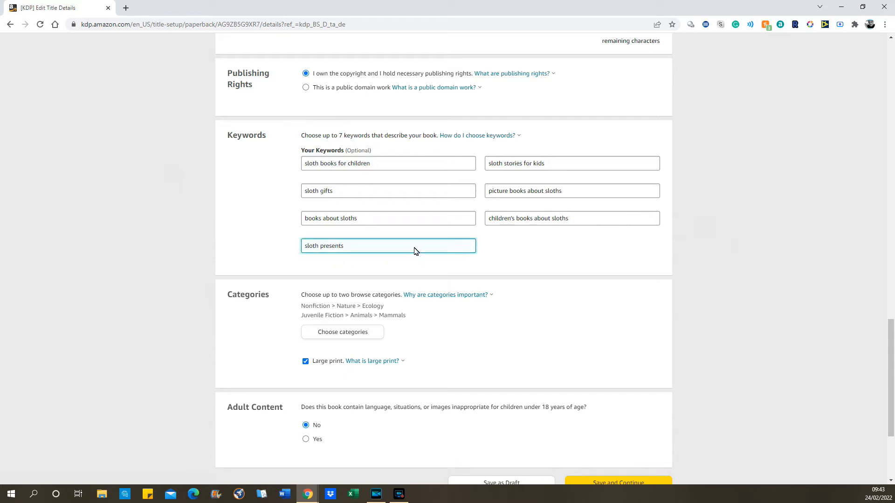
{"action": "left_click", "coordinate": [306, 166]}
{"action": "left_click_drag", "start_coordinate": [329, 163], "coordinate": [372, 159]}
{"action": "left_click", "coordinate": [373, 160]}
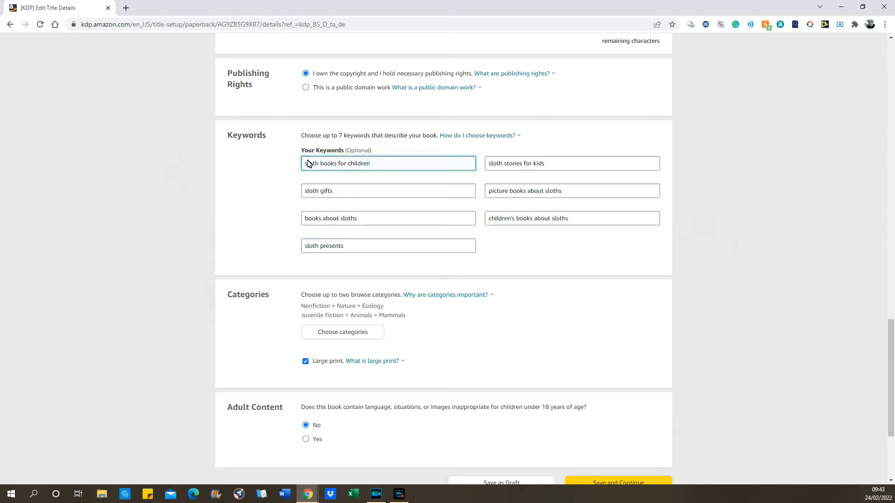
{"action": "left_click", "coordinate": [533, 245]}
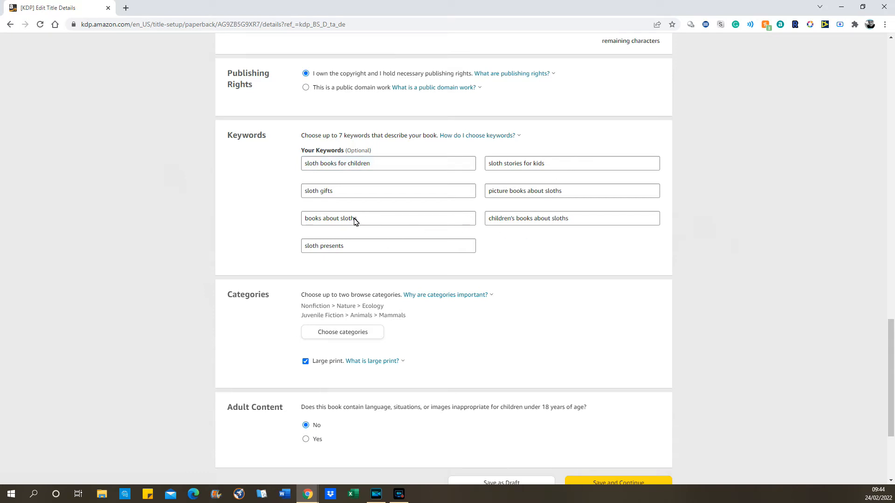
{"action": "left_click", "coordinate": [278, 210]}
{"action": "left_click", "coordinate": [491, 190]}
{"action": "left_click_drag", "start_coordinate": [490, 192], "coordinate": [569, 194]}
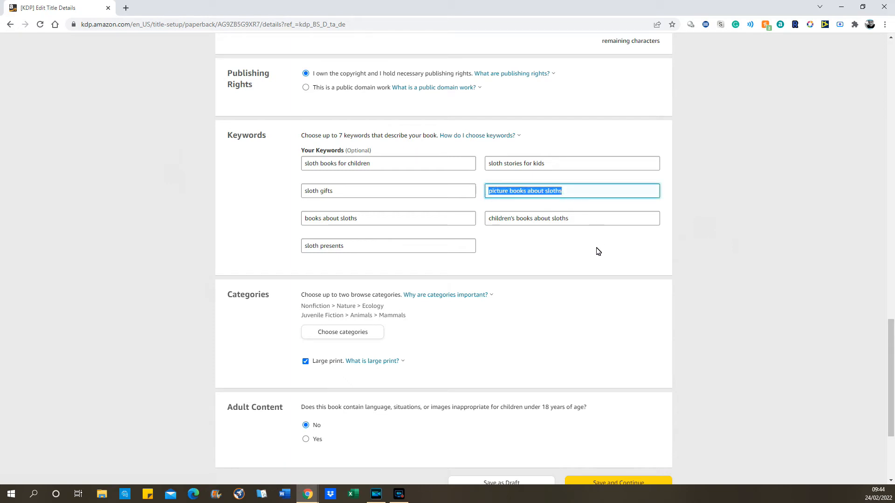
{"action": "left_click", "coordinate": [558, 259]}
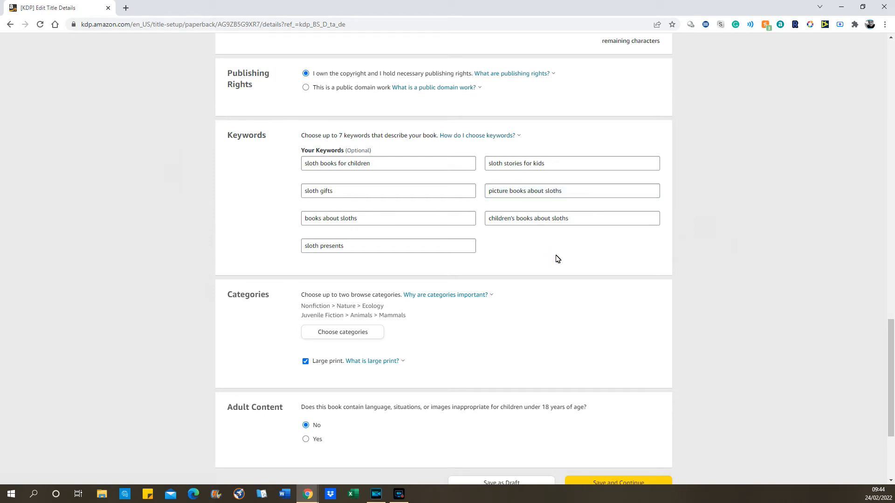
{"action": "left_click", "coordinate": [354, 251]}
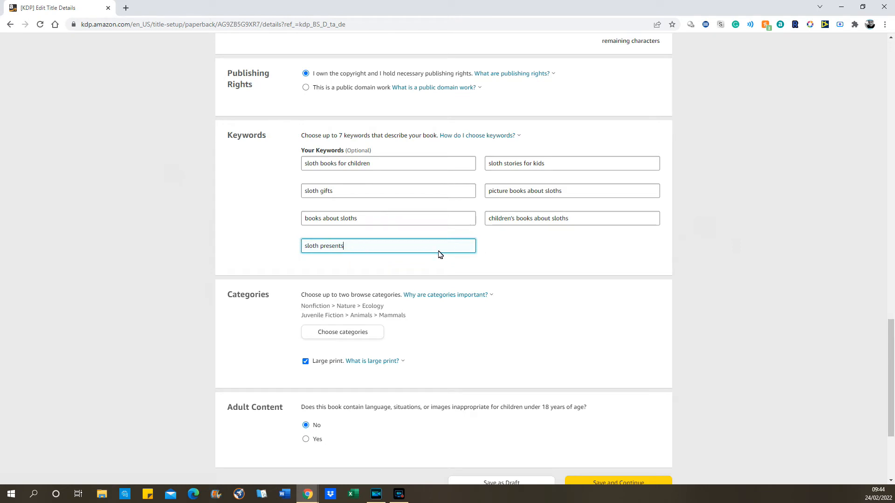
{"action": "left_click", "coordinate": [504, 249]}
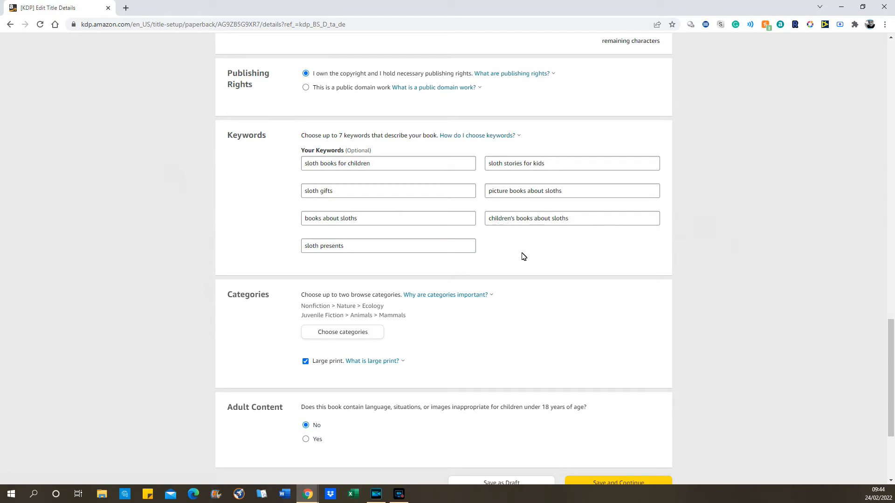
{"action": "left_click", "coordinate": [531, 265]}
{"action": "scroll", "coordinate": [536, 257], "scroll_direction": "down", "scroll_amount": 2}
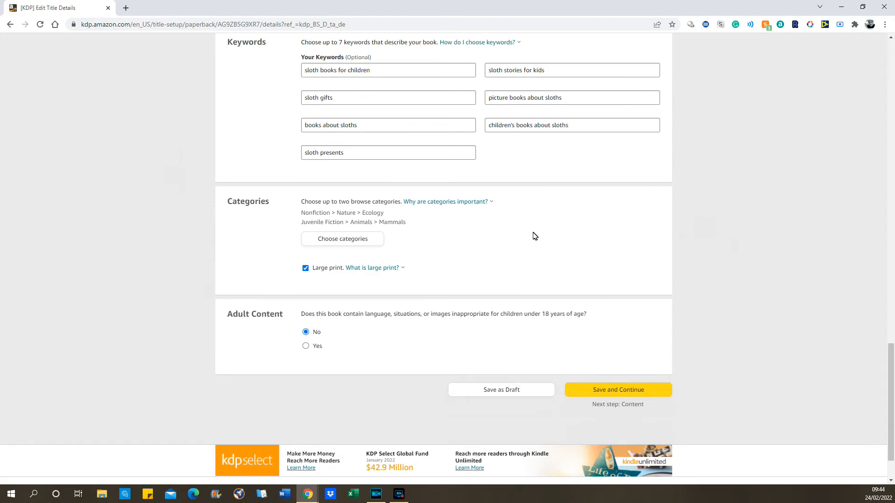
{"action": "left_click", "coordinate": [522, 243]}
{"action": "scroll", "coordinate": [524, 242], "scroll_direction": "down", "scroll_amount": 1}
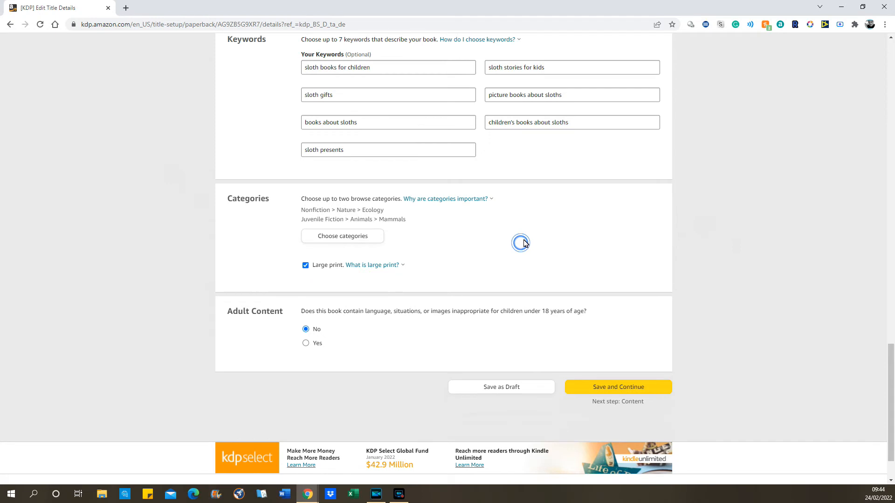
{"action": "scroll", "coordinate": [523, 243], "scroll_direction": "down", "scroll_amount": 1}
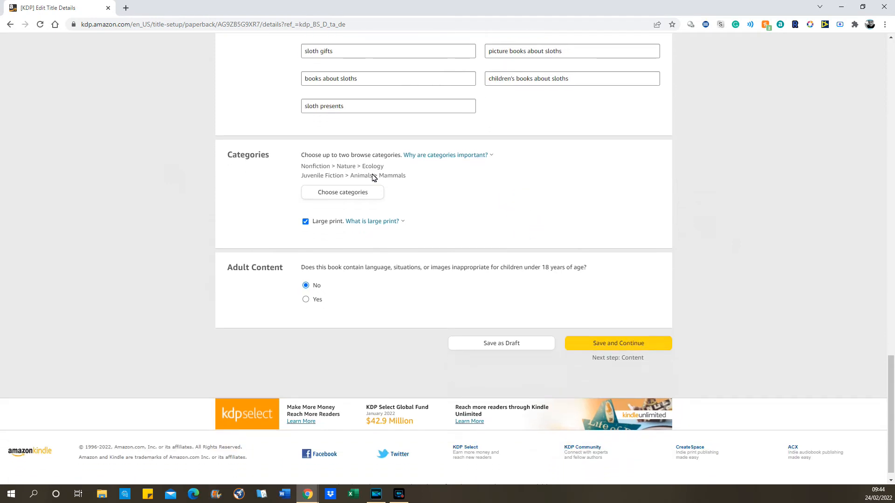
{"action": "left_click", "coordinate": [358, 194]}
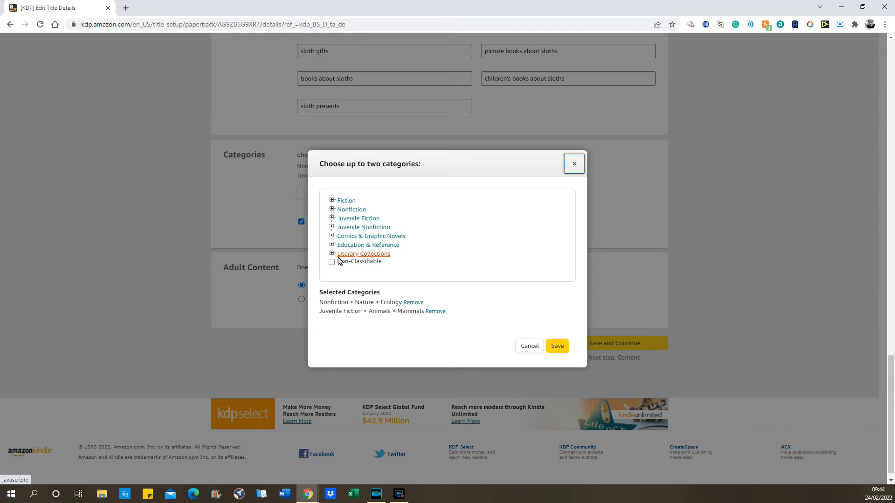
{"action": "left_click", "coordinate": [331, 227]}
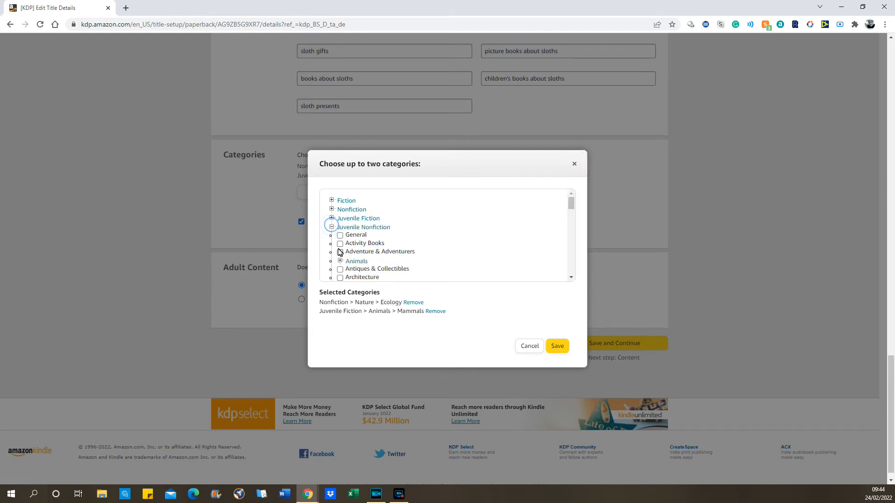
{"action": "scroll", "coordinate": [372, 249], "scroll_direction": "down", "scroll_amount": 5}
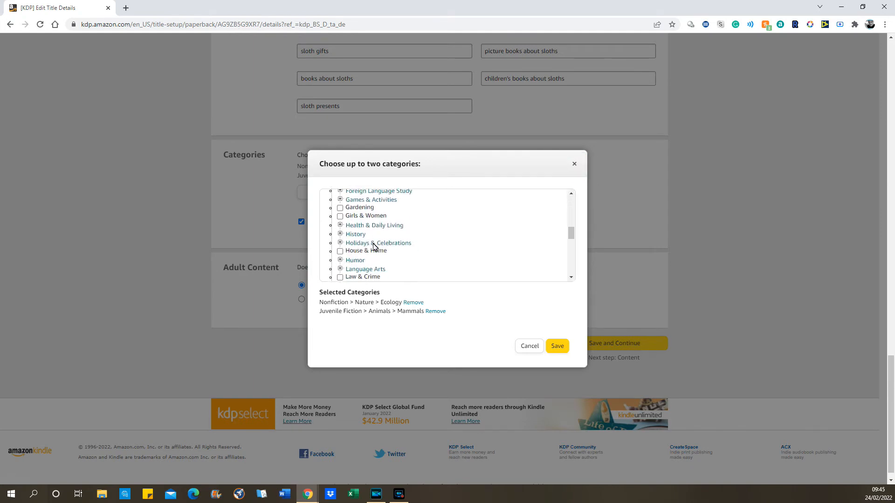
{"action": "scroll", "coordinate": [373, 247], "scroll_direction": "down", "scroll_amount": 2}
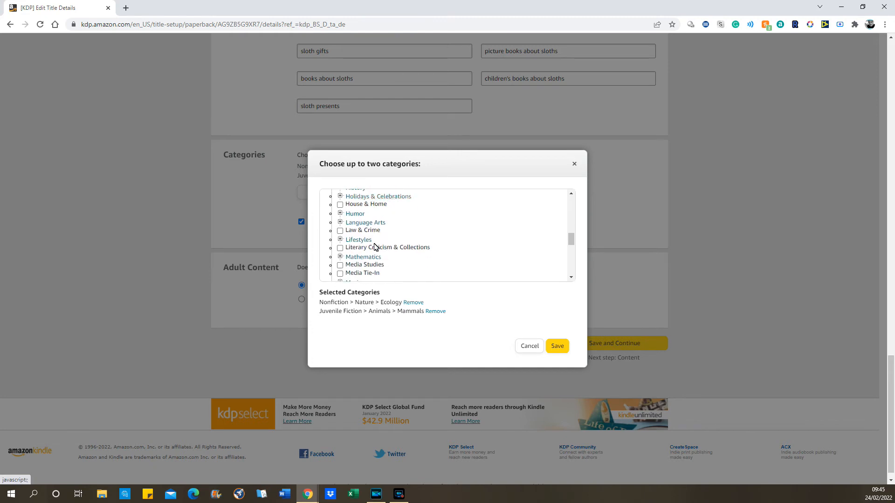
{"action": "left_click", "coordinate": [340, 223]}
{"action": "scroll", "coordinate": [390, 247], "scroll_direction": "down", "scroll_amount": 2}
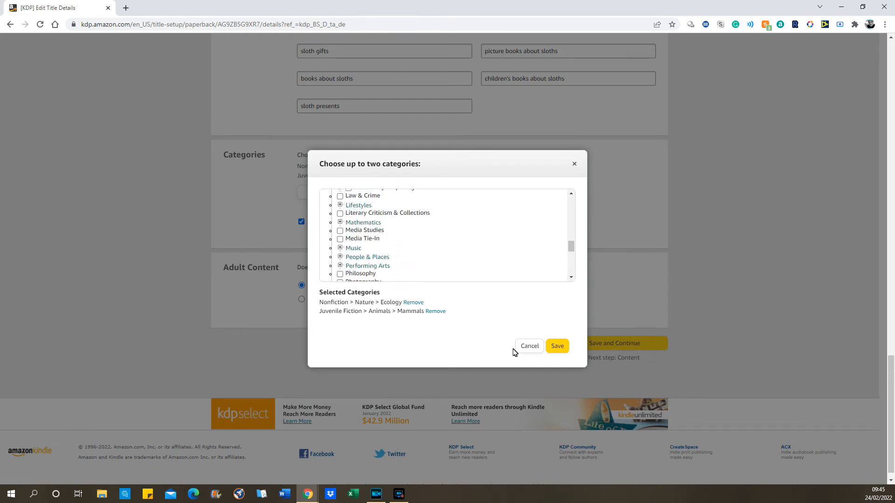
{"action": "left_click", "coordinate": [527, 347]}
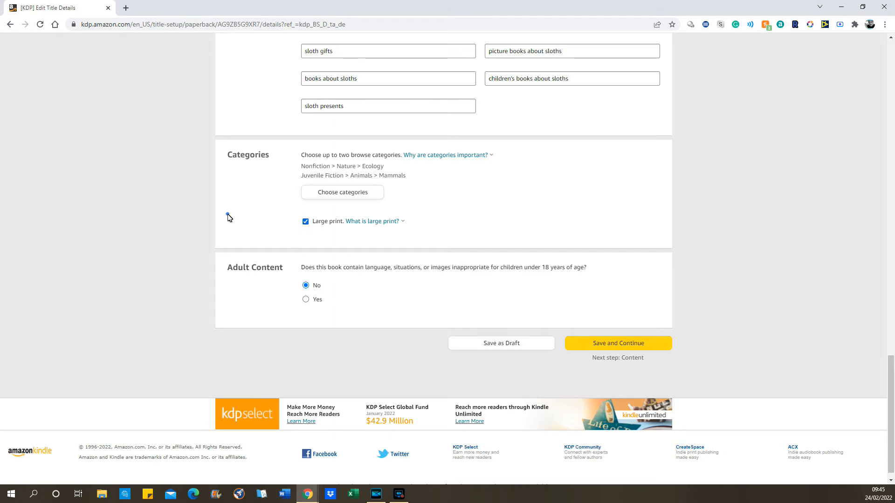
Save the Paperback Details page and continue to Paperback Content, where a free KDP ISBN is assigned.
{"action": "scroll", "coordinate": [226, 216], "scroll_direction": "down", "scroll_amount": 1}
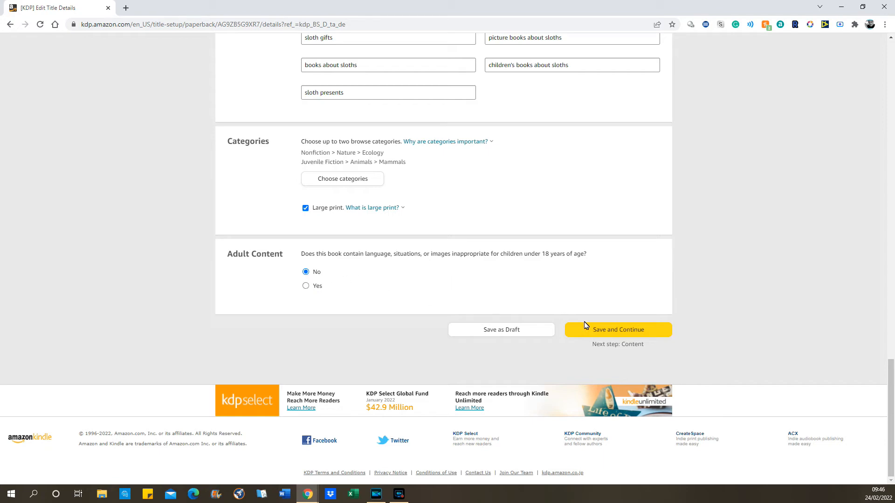
{"action": "scroll", "coordinate": [562, 252], "scroll_direction": "up", "scroll_amount": 3}
{"action": "scroll", "coordinate": [561, 251], "scroll_direction": "down", "scroll_amount": 3}
{"action": "left_click", "coordinate": [617, 330]}
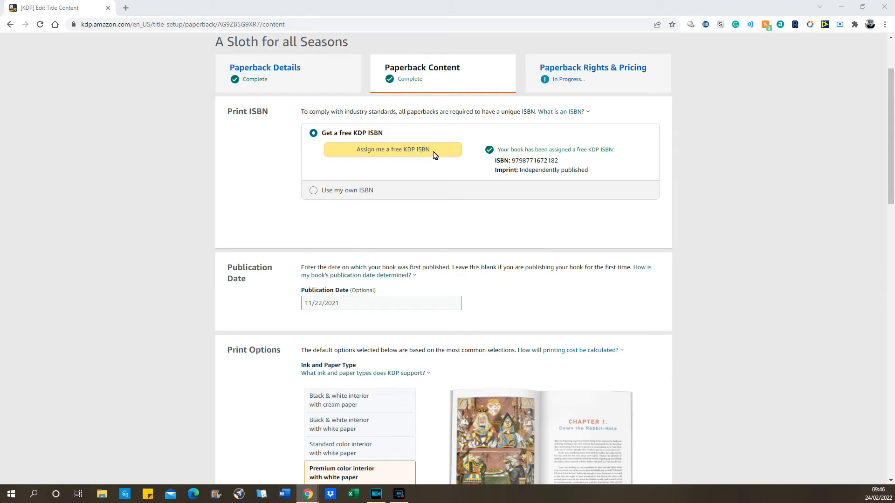
Highlight the assigned free KDP ISBN, then scroll down toward Print Options.
{"action": "left_click_drag", "start_coordinate": [511, 161], "coordinate": [561, 163]}
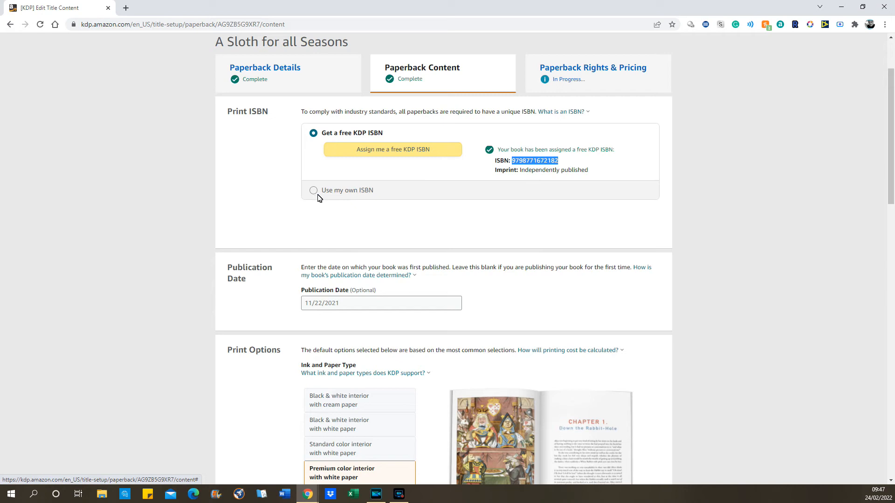
{"action": "left_click", "coordinate": [291, 143]}
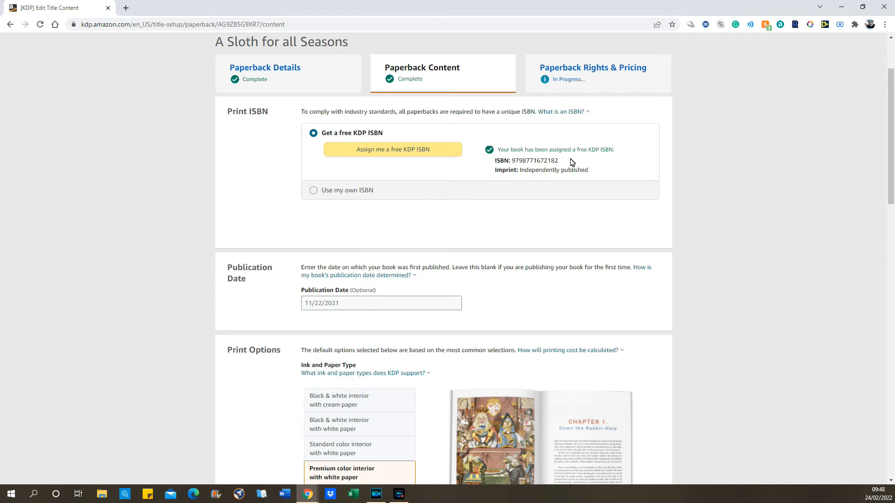
{"action": "scroll", "coordinate": [572, 168], "scroll_direction": "down", "scroll_amount": 4}
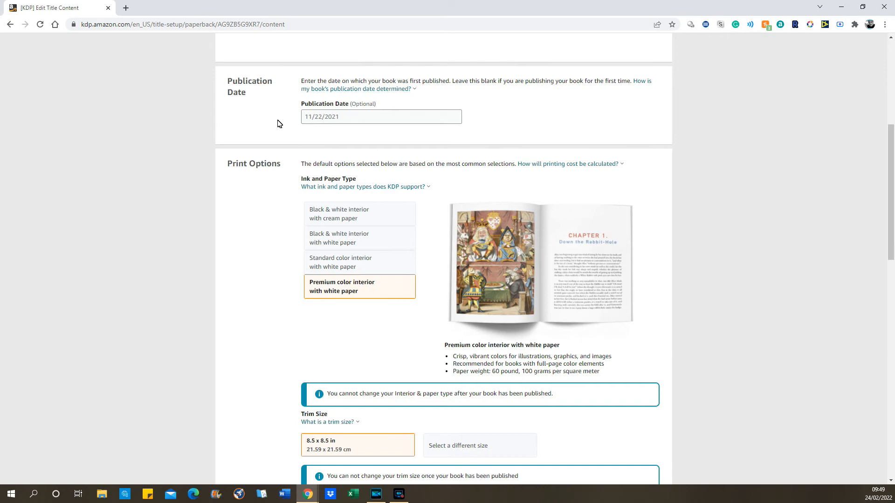
{"action": "scroll", "coordinate": [277, 124], "scroll_direction": "down", "scroll_amount": 2}
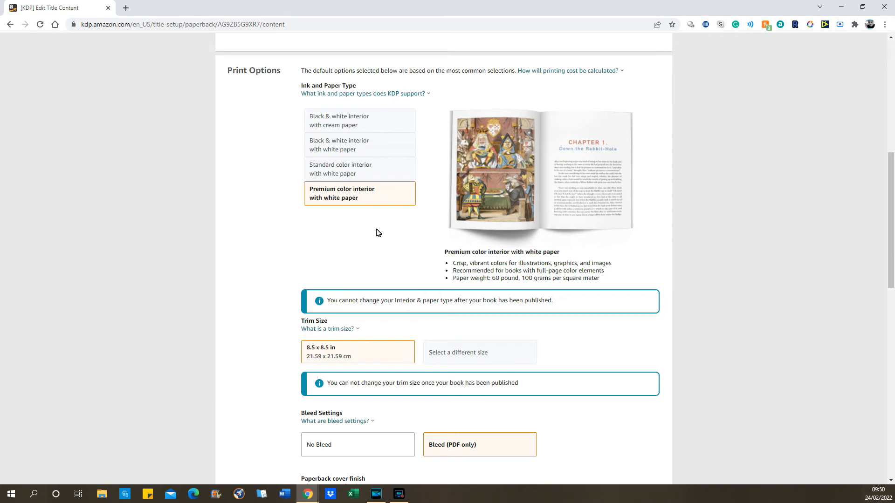
{"action": "scroll", "coordinate": [378, 231], "scroll_direction": "down", "scroll_amount": 3}
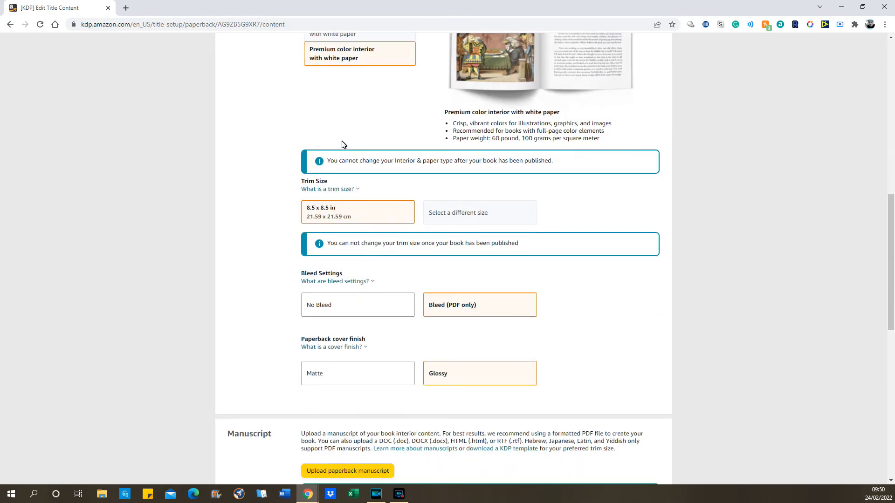
{"action": "left_click", "coordinate": [320, 190]}
{"action": "left_click", "coordinate": [240, 174]}
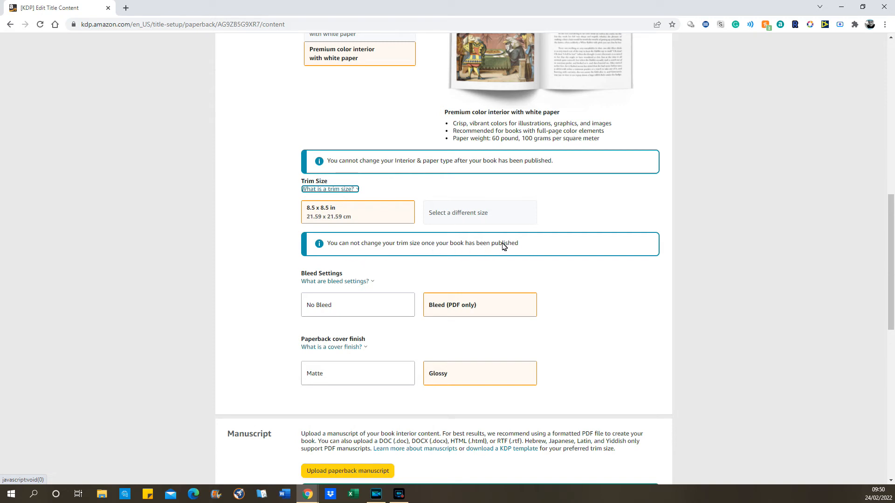
{"action": "left_click", "coordinate": [268, 229]}
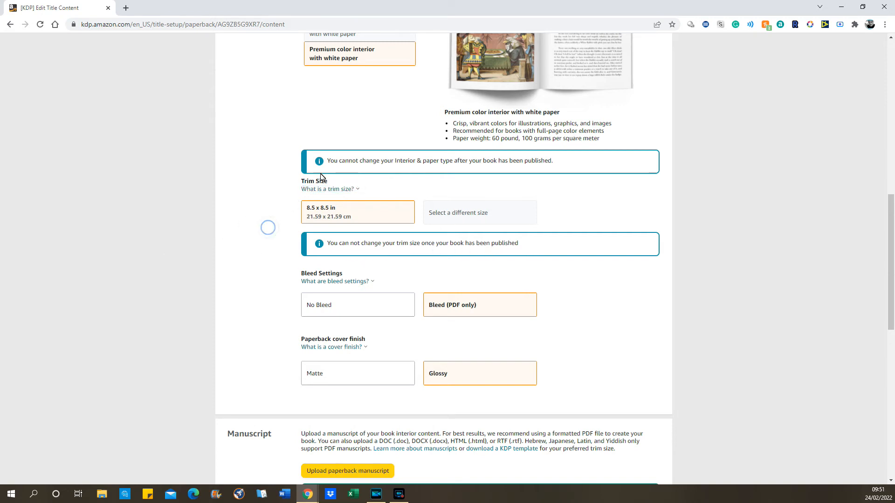
{"action": "left_click", "coordinate": [326, 189]}
{"action": "left_click", "coordinate": [239, 262]}
{"action": "left_click", "coordinate": [335, 282]}
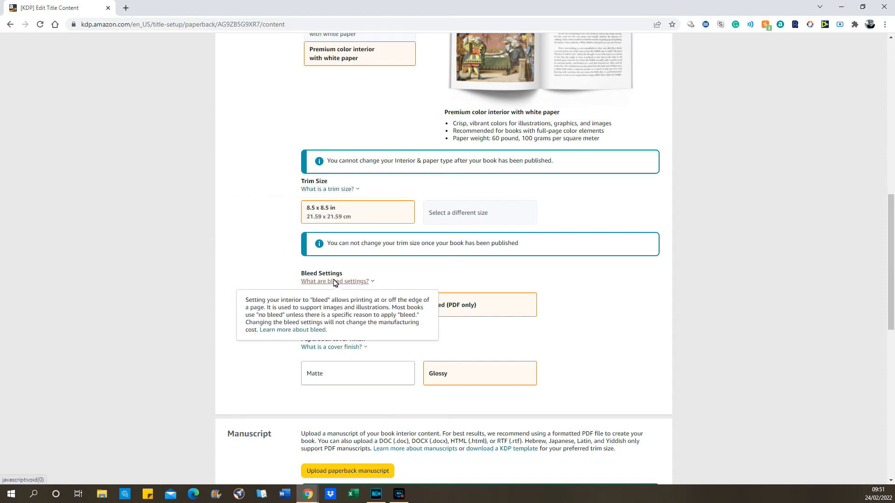
{"action": "left_click", "coordinate": [241, 287]}
{"action": "left_click", "coordinate": [593, 318]}
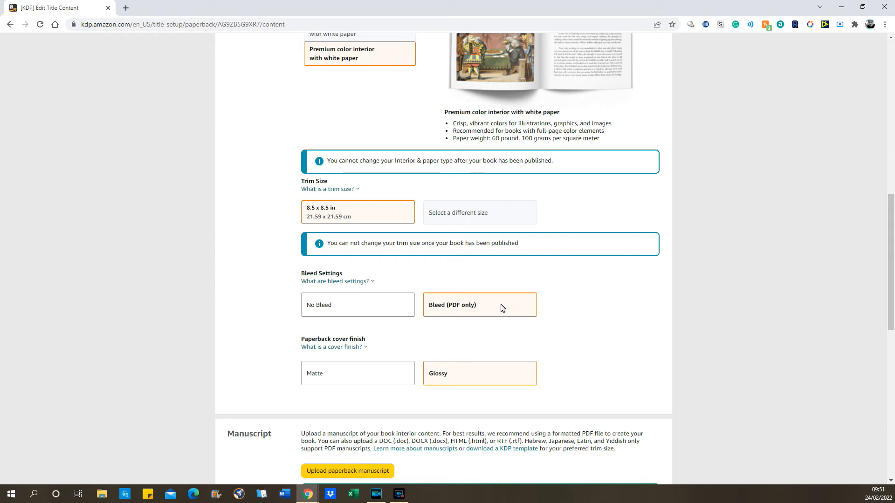
{"action": "left_click", "coordinate": [614, 299]}
{"action": "scroll", "coordinate": [591, 305], "scroll_direction": "down", "scroll_amount": 1}
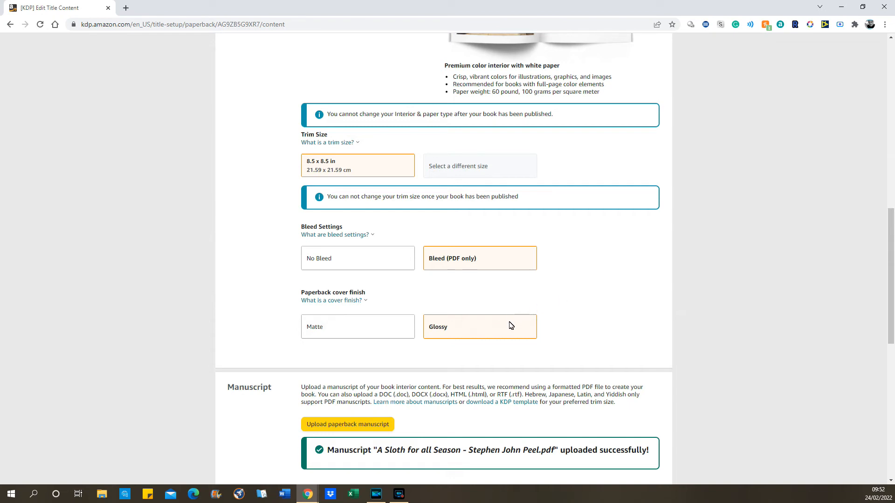
{"action": "left_click", "coordinate": [544, 299]}
{"action": "scroll", "coordinate": [554, 301], "scroll_direction": "down", "scroll_amount": 4}
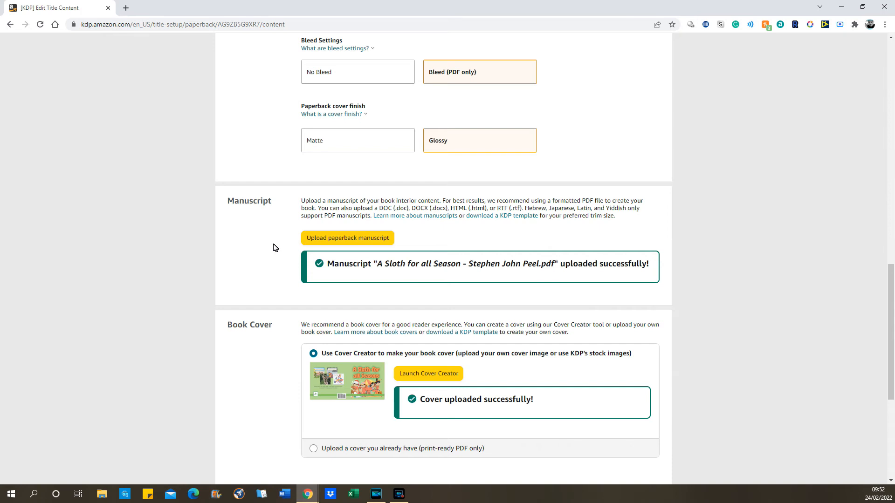
{"action": "scroll", "coordinate": [275, 247], "scroll_direction": "down", "scroll_amount": 3}
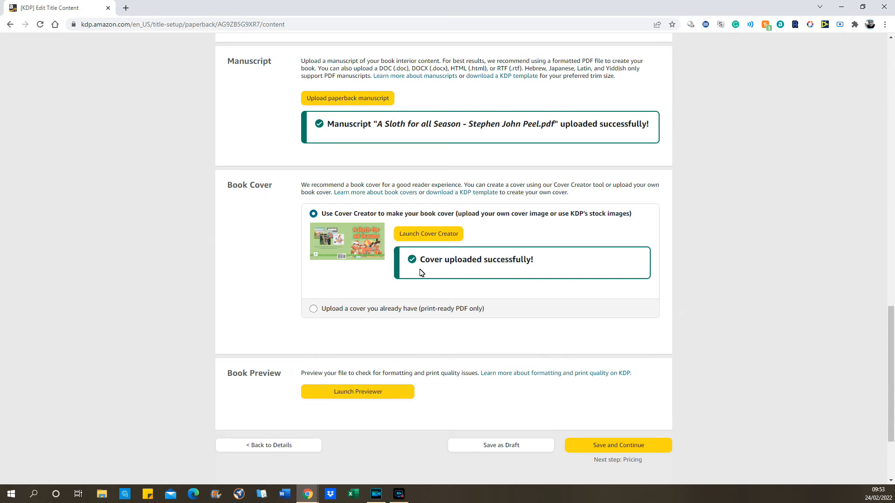
{"action": "scroll", "coordinate": [327, 261], "scroll_direction": "down", "scroll_amount": 1}
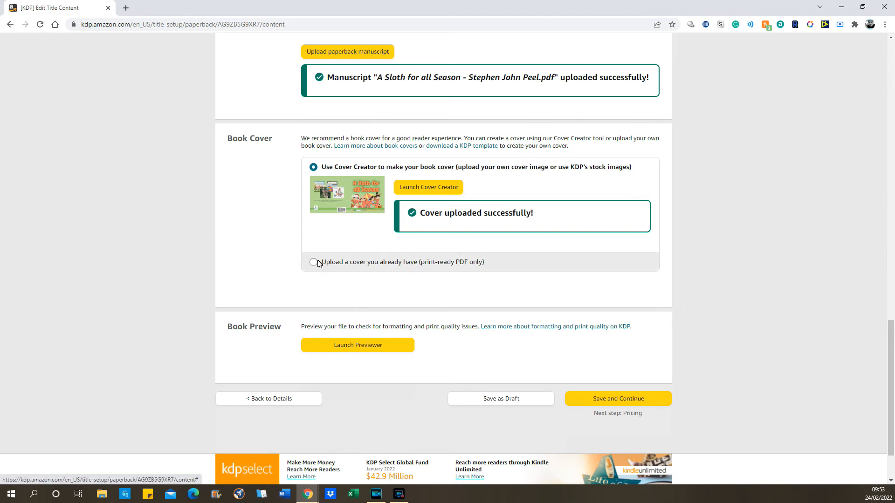
{"action": "scroll", "coordinate": [310, 345], "scroll_direction": "down", "scroll_amount": 2}
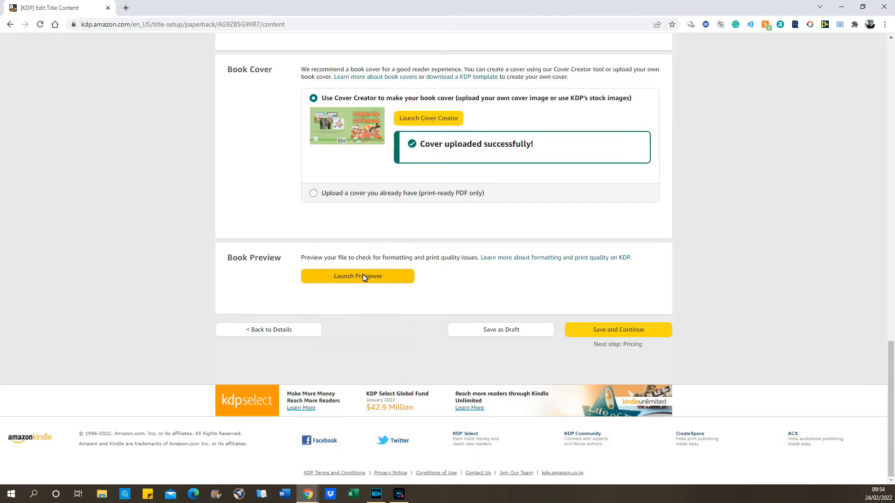
Open the Print Previewer, page through the 36-page proof's spreads, and approve it.
{"action": "left_click", "coordinate": [364, 280]}
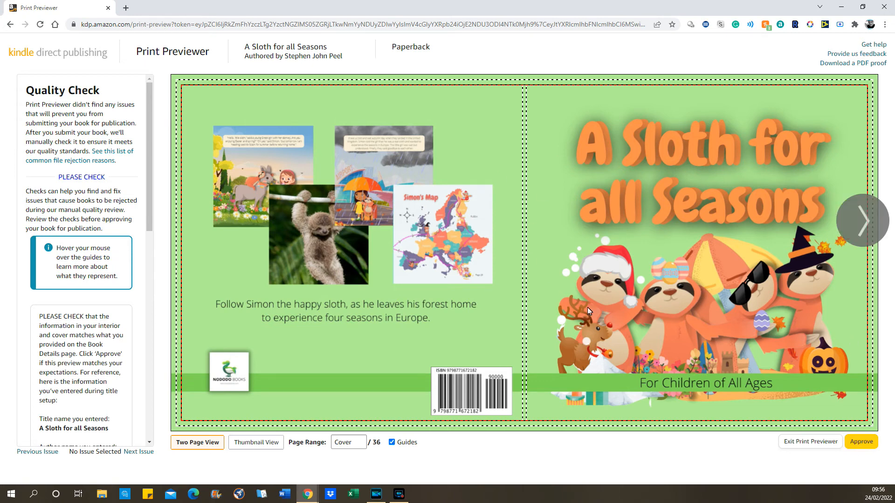
{"action": "left_click", "coordinate": [857, 224]}
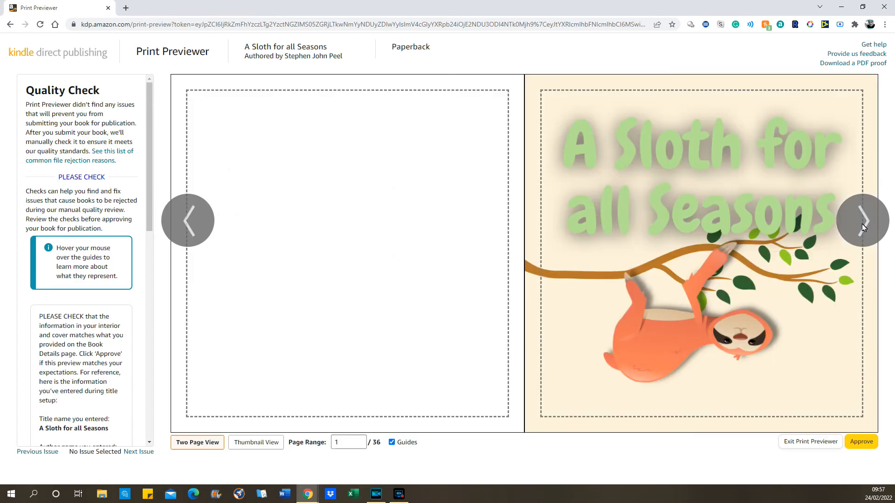
{"action": "left_click", "coordinate": [862, 226]}
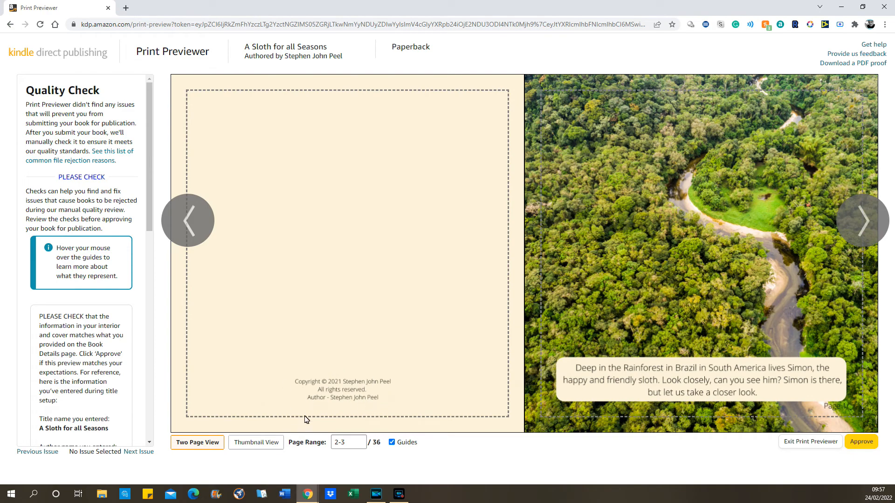
{"action": "mouse_move", "coordinate": [417, 396]}
{"action": "left_click", "coordinate": [865, 224]}
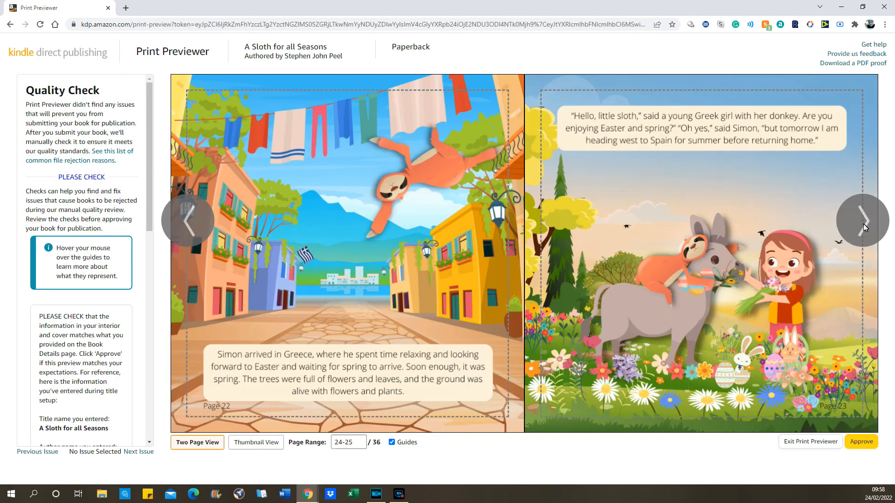
{"action": "left_click", "coordinate": [863, 224]}
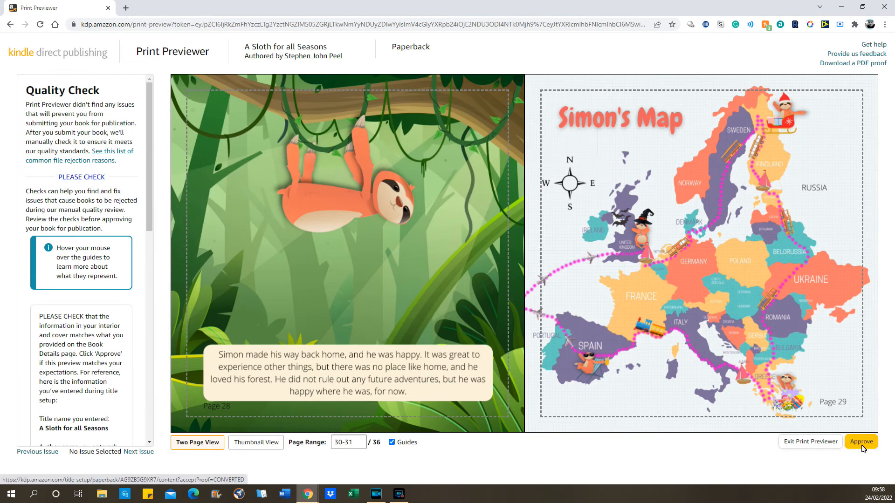
{"action": "mouse_move", "coordinate": [721, 333]}
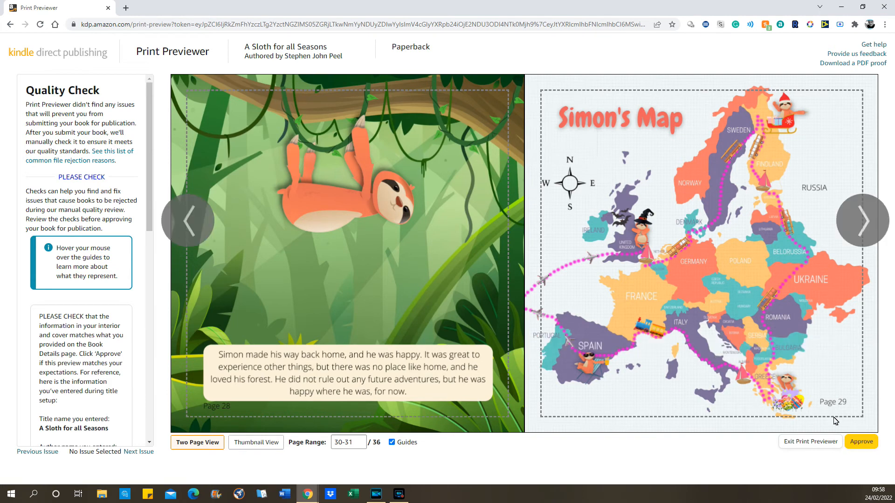
{"action": "left_click", "coordinate": [860, 443]}
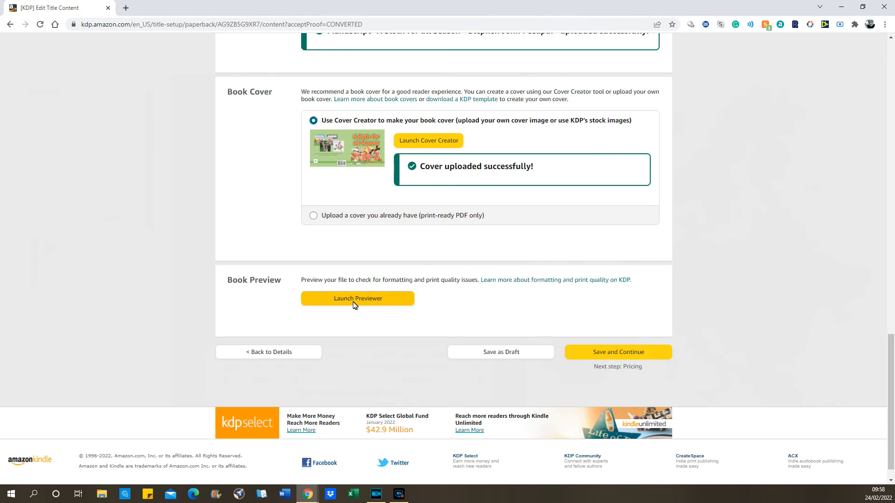
Save the completed Paperback Content page to reach Rights & Pricing.
{"action": "left_click", "coordinate": [624, 351]}
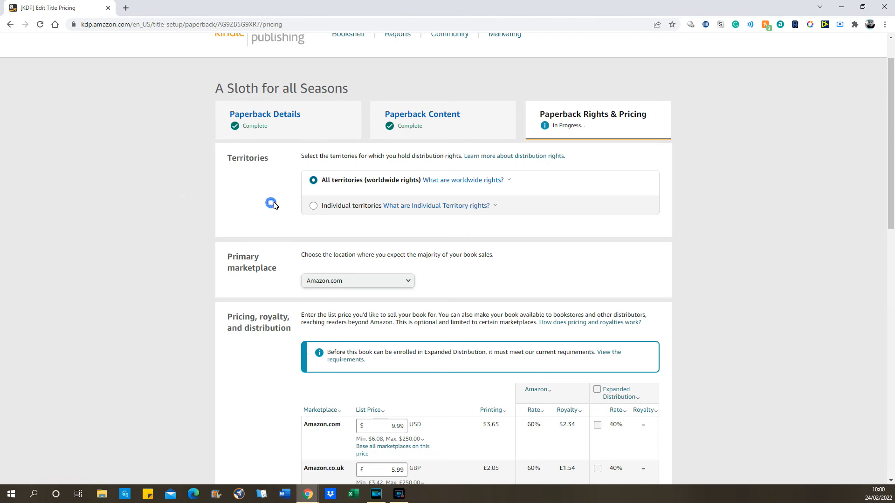
Keep Amazon.com as primary marketplace and enable Expanded Distribution, earning $0.35 alongside a $2.34 royalty.
{"action": "scroll", "coordinate": [252, 239], "scroll_direction": "down", "scroll_amount": 1}
{"action": "scroll", "coordinate": [251, 239], "scroll_direction": "down", "scroll_amount": 2}
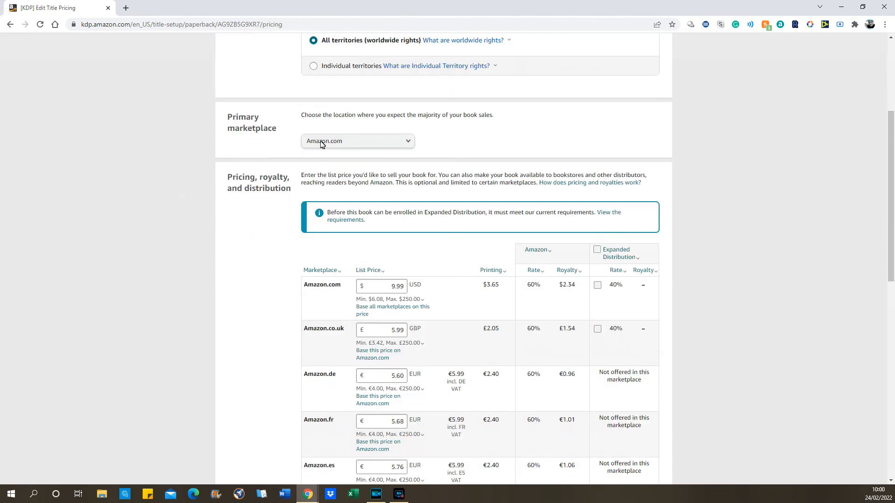
{"action": "left_click", "coordinate": [348, 146]}
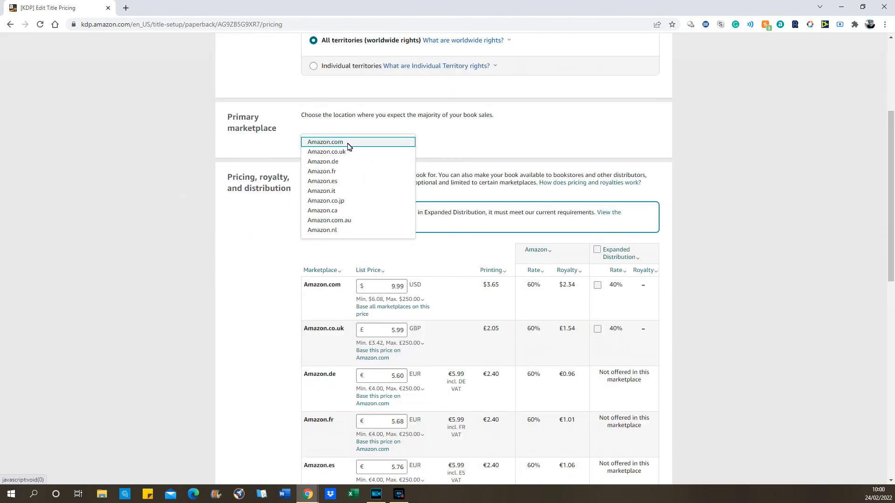
{"action": "left_click", "coordinate": [346, 144]}
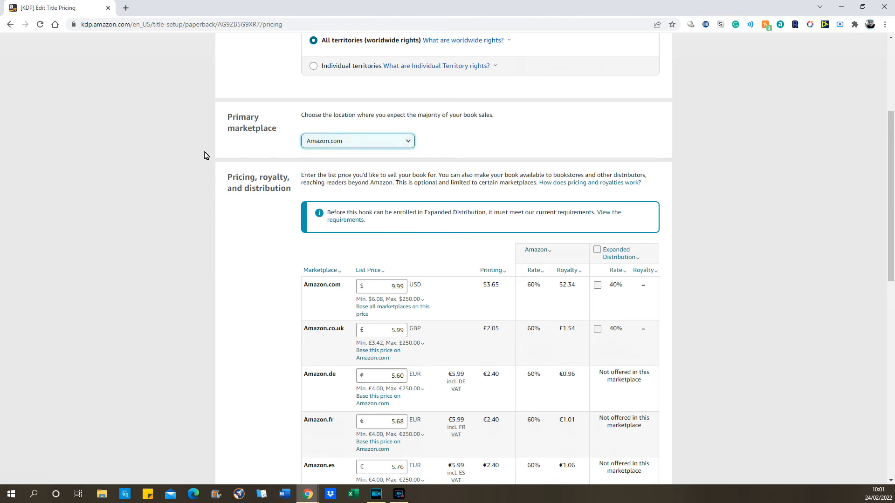
{"action": "left_click", "coordinate": [366, 142]}
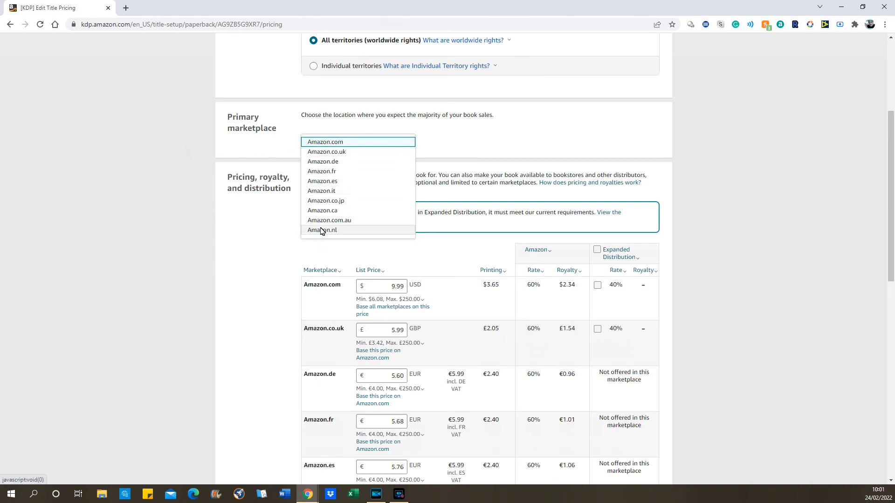
{"action": "left_click", "coordinate": [187, 154]}
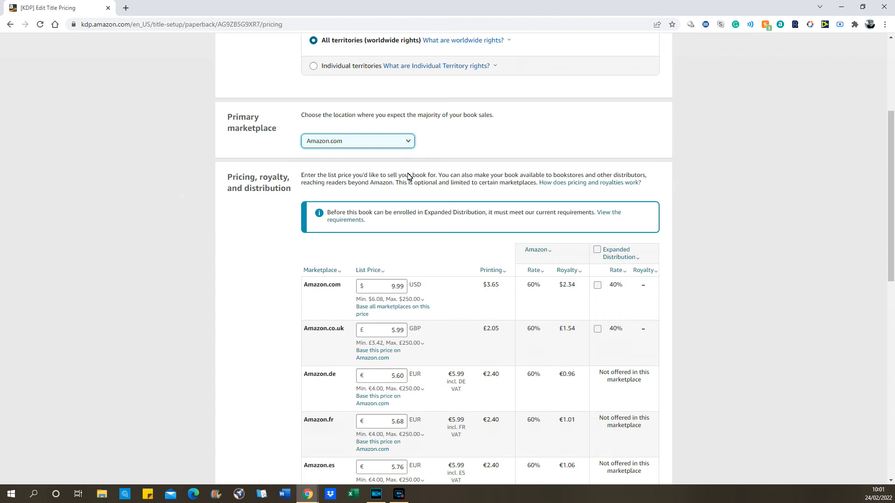
{"action": "left_click", "coordinate": [492, 148]}
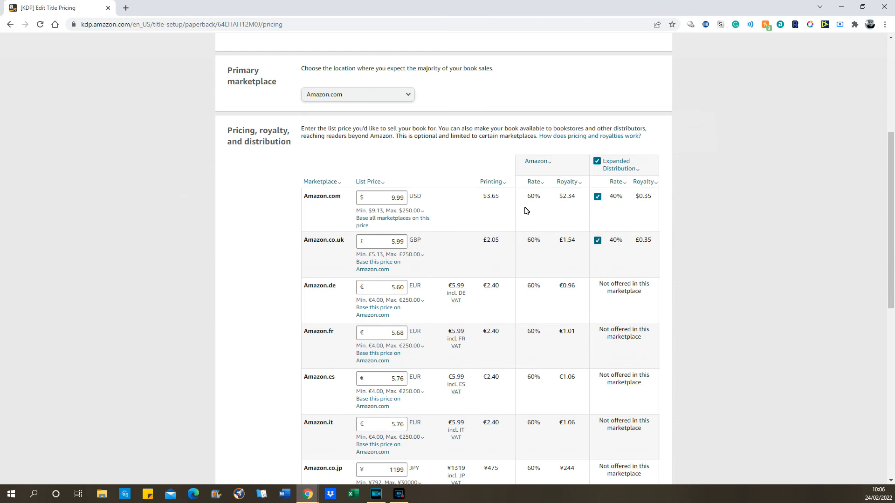
{"action": "left_click", "coordinate": [398, 211]}
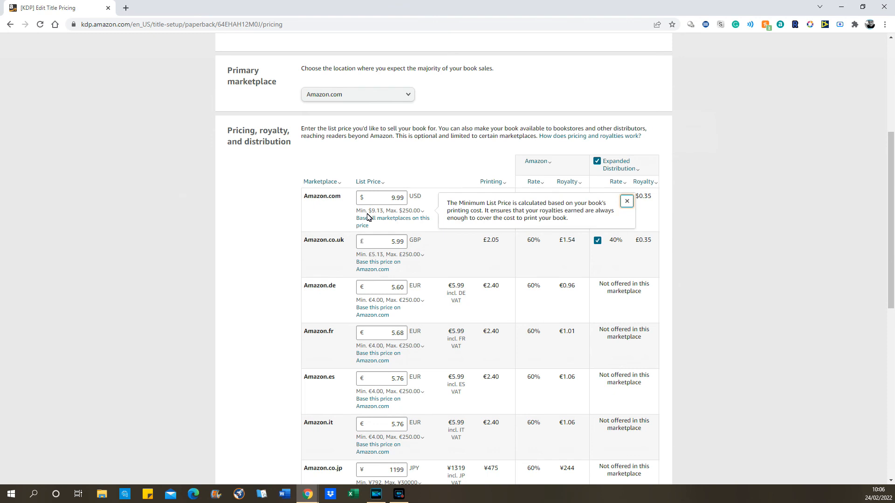
{"action": "left_click", "coordinate": [794, 202]}
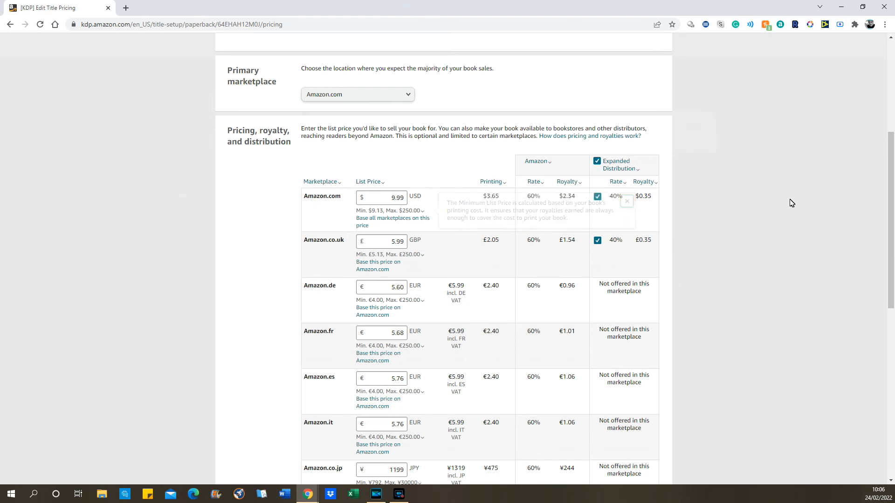
{"action": "left_click", "coordinate": [598, 197]}
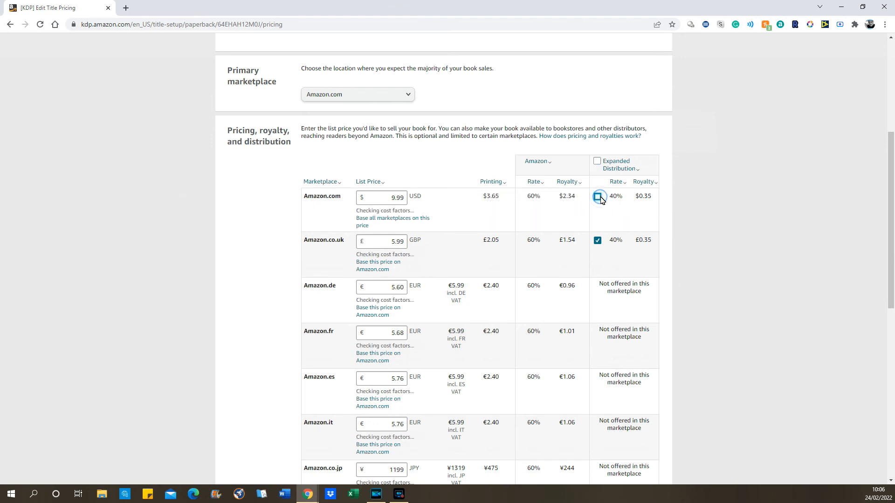
{"action": "left_click", "coordinate": [386, 213]}
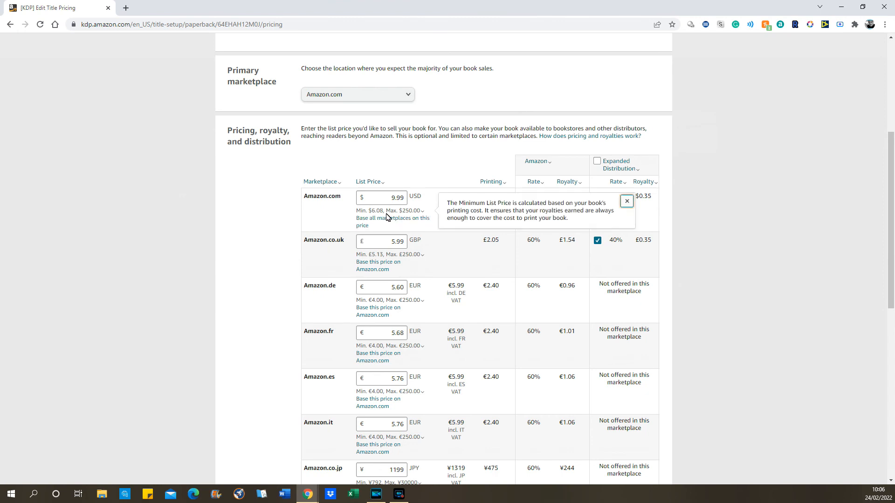
{"action": "left_click", "coordinate": [689, 207]}
{"action": "left_click", "coordinate": [597, 196]}
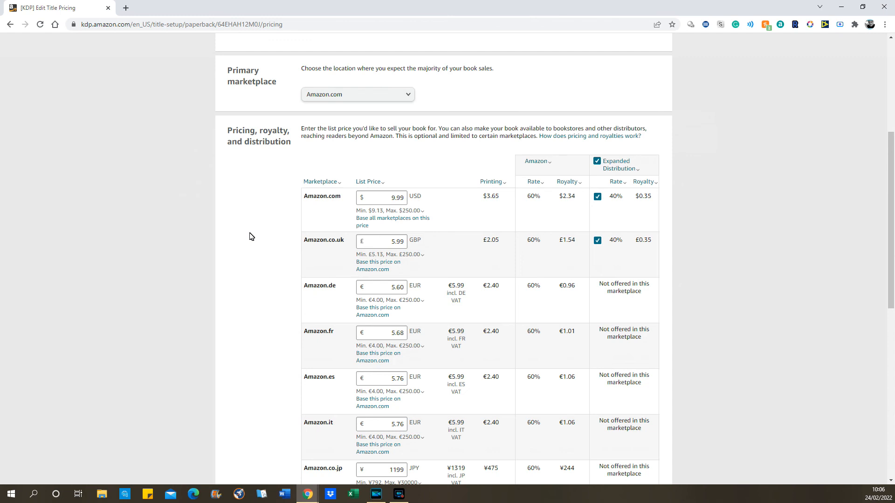
{"action": "left_click", "coordinate": [220, 224]}
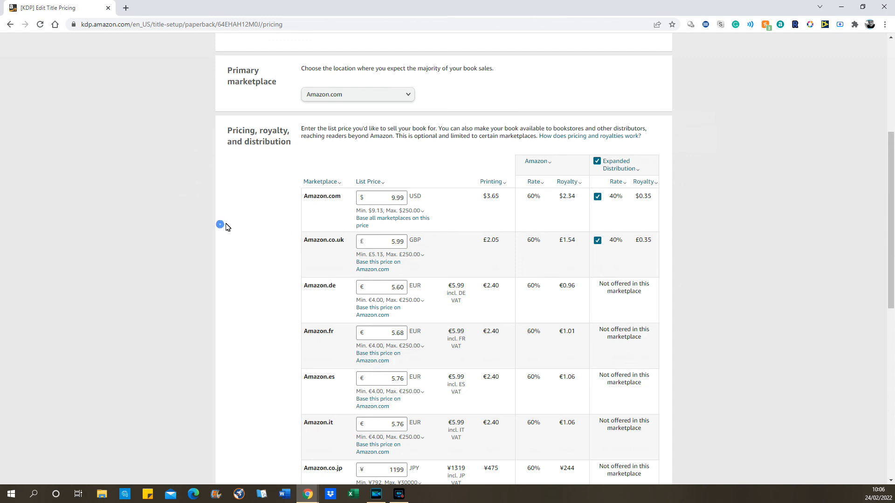
{"action": "left_click", "coordinate": [394, 200]}
{"action": "left_click", "coordinate": [420, 211]}
{"action": "left_click", "coordinate": [705, 214]}
{"action": "left_click", "coordinate": [615, 167]}
{"action": "left_click", "coordinate": [705, 228]}
Review the Amazon.co.uk list price and its minimum price explanation.
{"action": "scroll", "coordinate": [702, 230], "scroll_direction": "down", "scroll_amount": 2}
{"action": "left_click", "coordinate": [392, 148]}
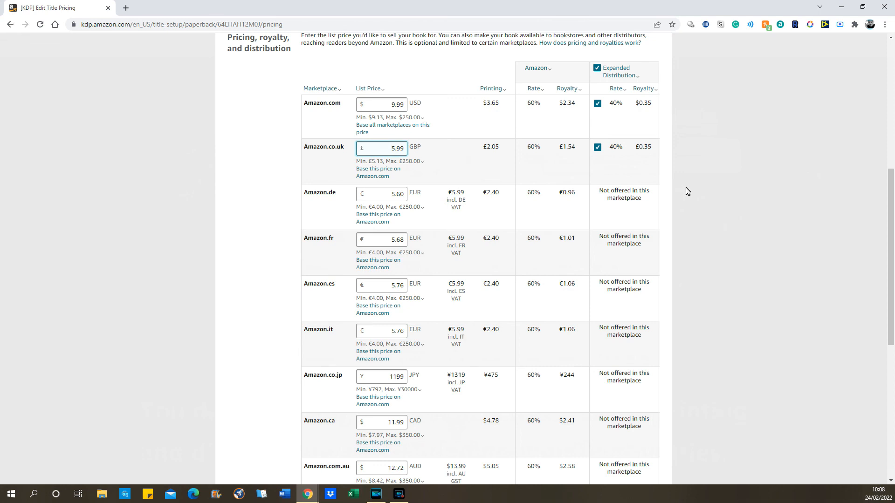
{"action": "left_click", "coordinate": [378, 161]}
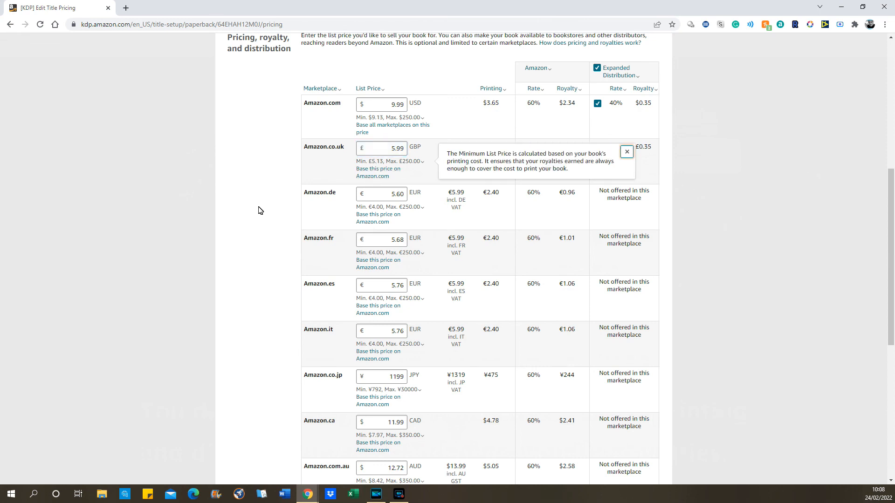
{"action": "left_click", "coordinate": [238, 227]}
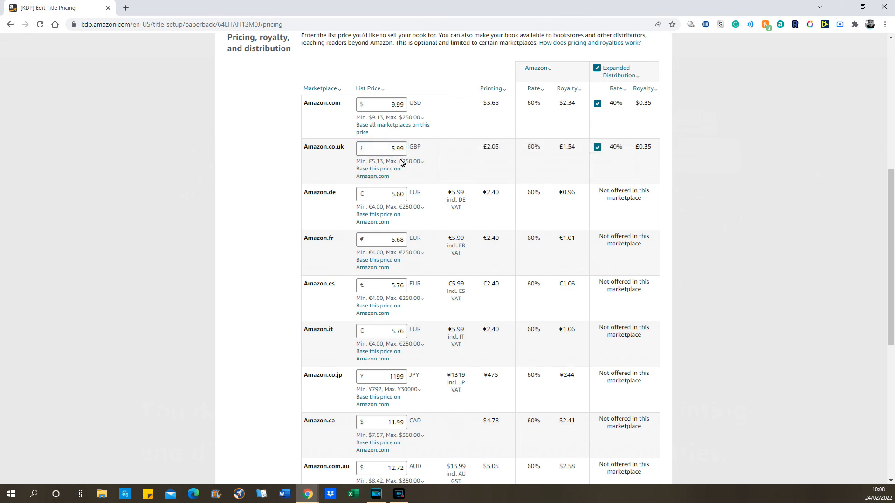
{"action": "left_click", "coordinate": [222, 221]}
{"action": "left_click", "coordinate": [719, 177]}
Highlight the £1.54 Amazon.co.uk royalty, its Expanded Distribution rate, and Amazon.de's not-offered note.
{"action": "double_click", "coordinate": [568, 147]}
{"action": "left_click", "coordinate": [701, 185]}
{"action": "left_click_drag", "start_coordinate": [613, 148], "coordinate": [623, 148]}
{"action": "left_click", "coordinate": [691, 172]}
{"action": "left_click_drag", "start_coordinate": [599, 190], "coordinate": [640, 208]}
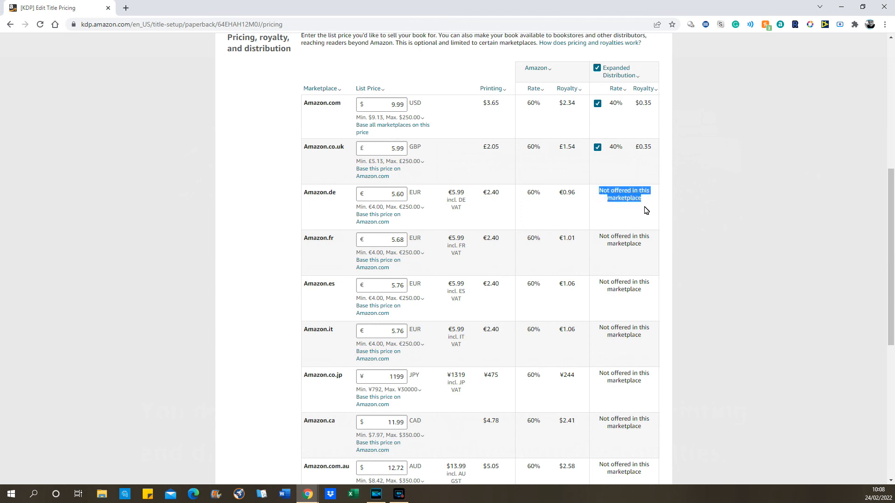
{"action": "left_click", "coordinate": [705, 214]}
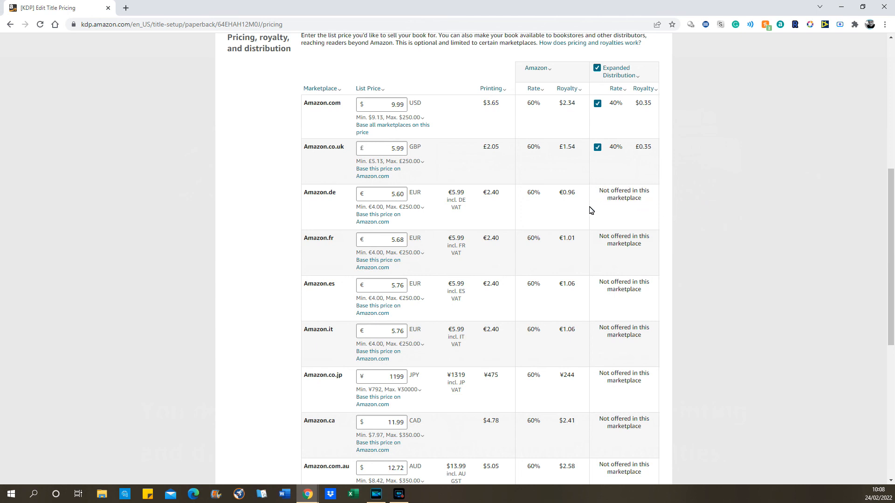
Check the Amazon.de minimum price and Expanded Distribution explanations.
{"action": "left_click", "coordinate": [414, 209]}
{"action": "left_click", "coordinate": [692, 211]}
{"action": "left_click", "coordinate": [618, 75]}
{"action": "left_click", "coordinate": [680, 163]}
{"action": "left_click", "coordinate": [713, 192]}
Scroll to Publish Your Paperback Book and switch to the live Amazon.co.uk listing (£5.99 paperback).
{"action": "scroll", "coordinate": [719, 195], "scroll_direction": "down", "scroll_amount": 3}
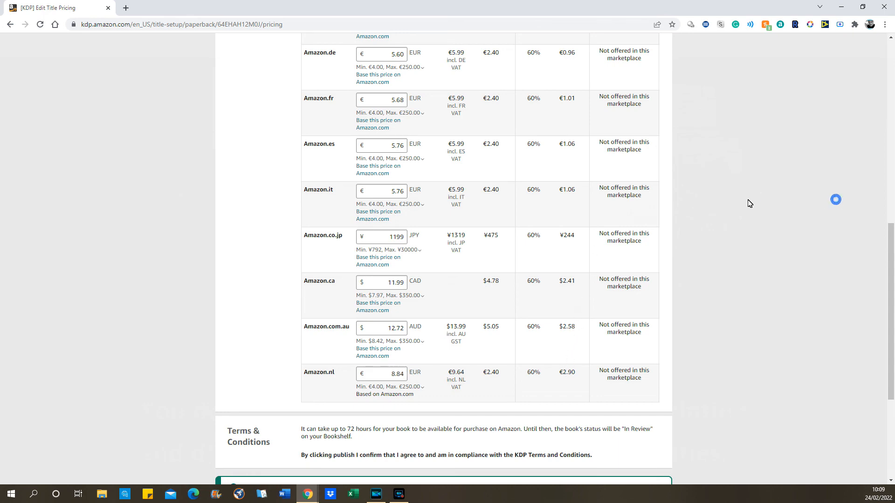
{"action": "scroll", "coordinate": [749, 202], "scroll_direction": "down", "scroll_amount": 4}
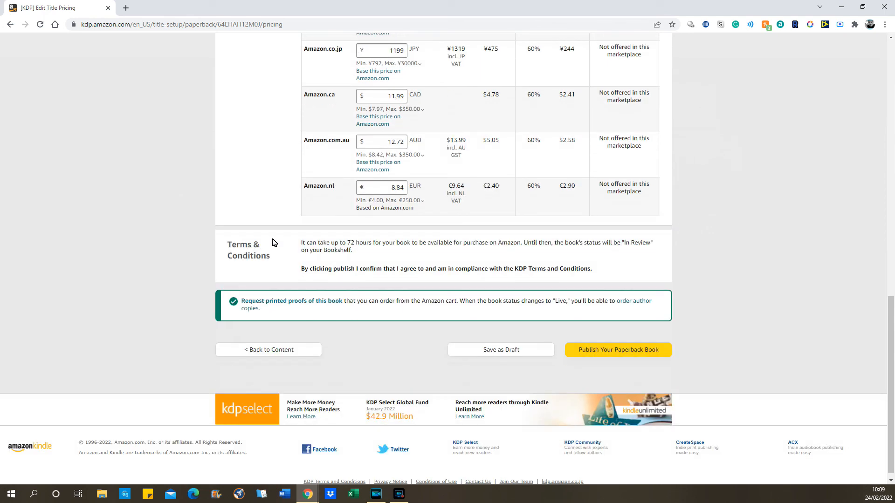
{"action": "left_click", "coordinate": [614, 353]}
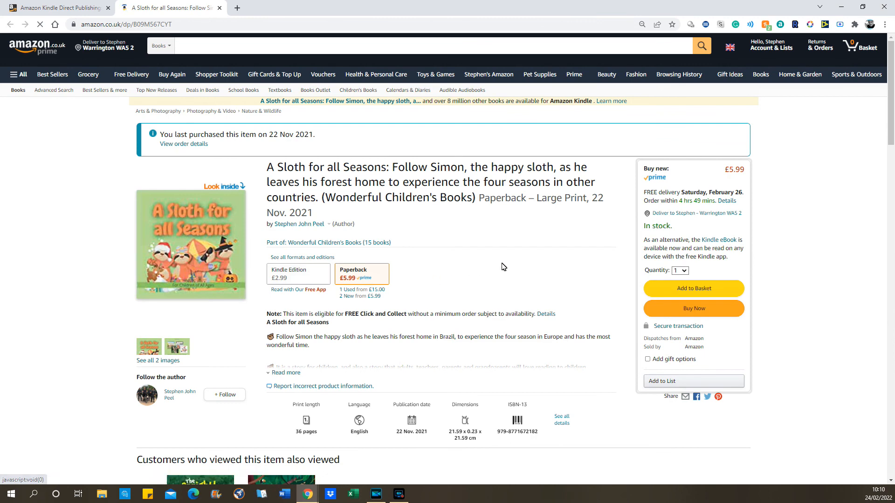
Expand the Amazon.co.uk description with Read more and highlight its title and five-point text.
{"action": "left_click", "coordinate": [288, 372]}
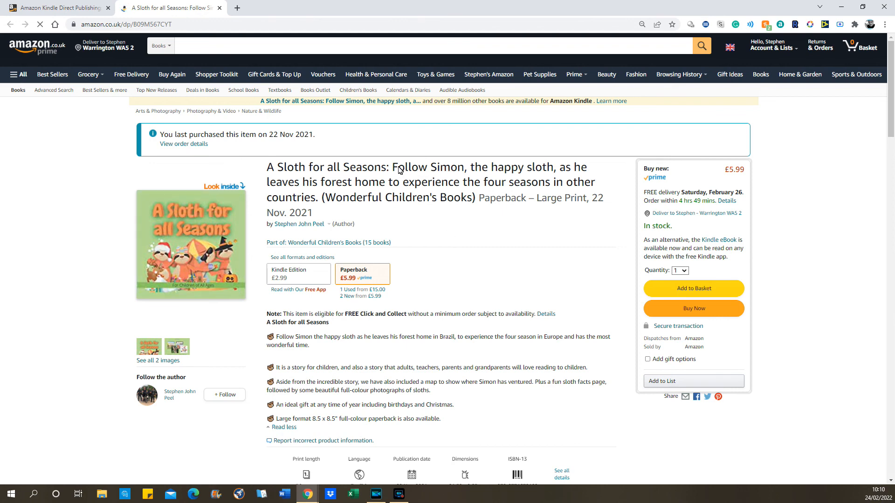
{"action": "left_click_drag", "start_coordinate": [398, 168], "coordinate": [328, 195]}
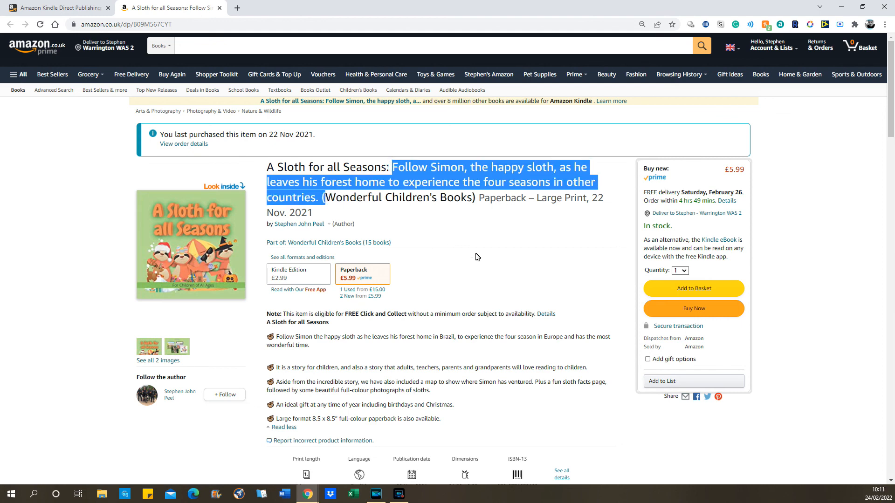
{"action": "scroll", "coordinate": [475, 256], "scroll_direction": "down", "scroll_amount": 4}
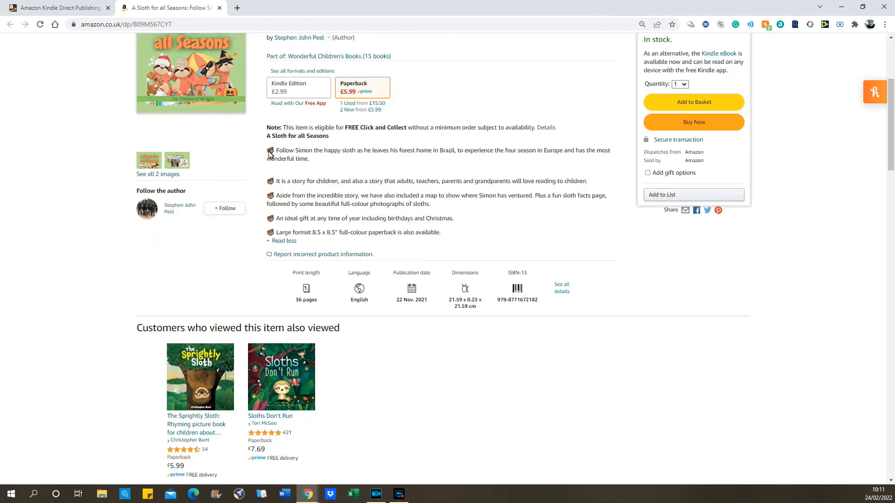
{"action": "left_click_drag", "start_coordinate": [269, 154], "coordinate": [464, 233]}
{"action": "left_click", "coordinate": [515, 228]}
{"action": "left_click_drag", "start_coordinate": [267, 150], "coordinate": [275, 151]}
{"action": "left_click", "coordinate": [353, 163]}
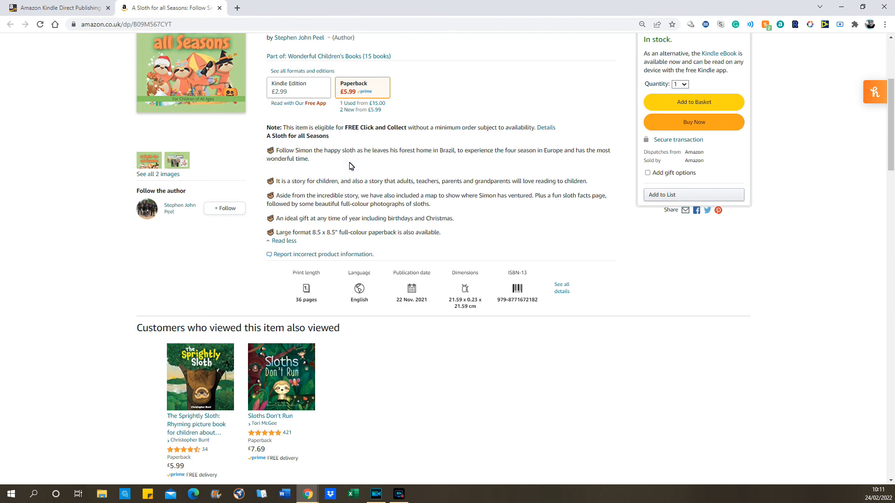